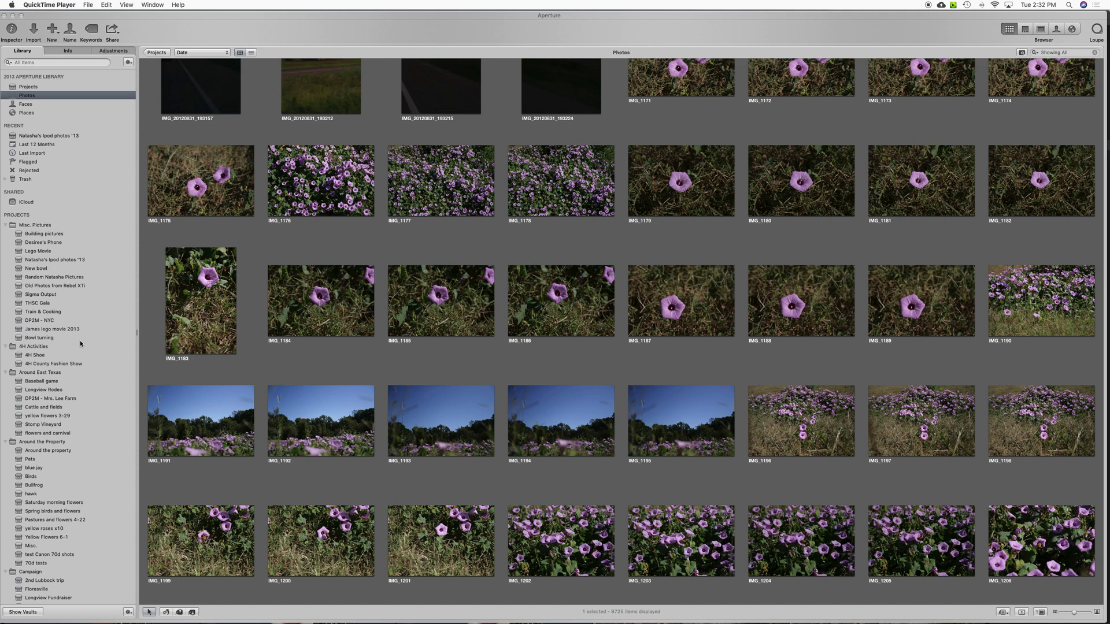
Scroll through the 2013 Aperture Library's 9,725 photos in the Photos view.
{"action": "scroll", "coordinate": [81, 344], "scroll_direction": "down", "scroll_amount": 3}
Select all 9,725 photos in the 2013 library with Cmd+A.
{"action": "scroll", "coordinate": [80, 342], "scroll_direction": "down", "scroll_amount": 2}
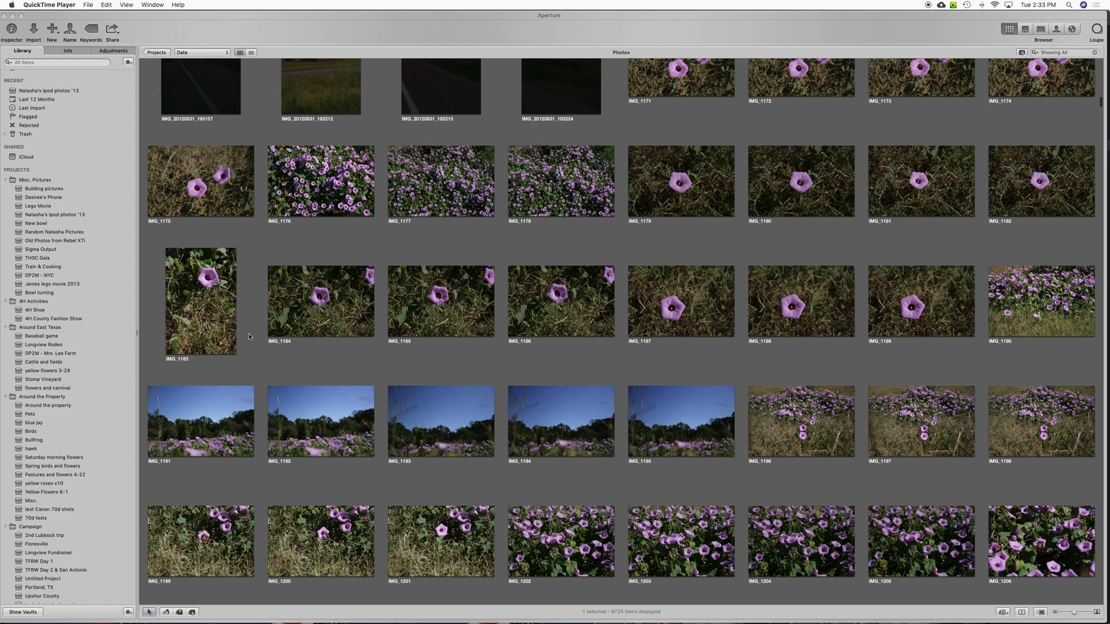
{"action": "scroll", "coordinate": [191, 277], "scroll_direction": "up", "scroll_amount": 5}
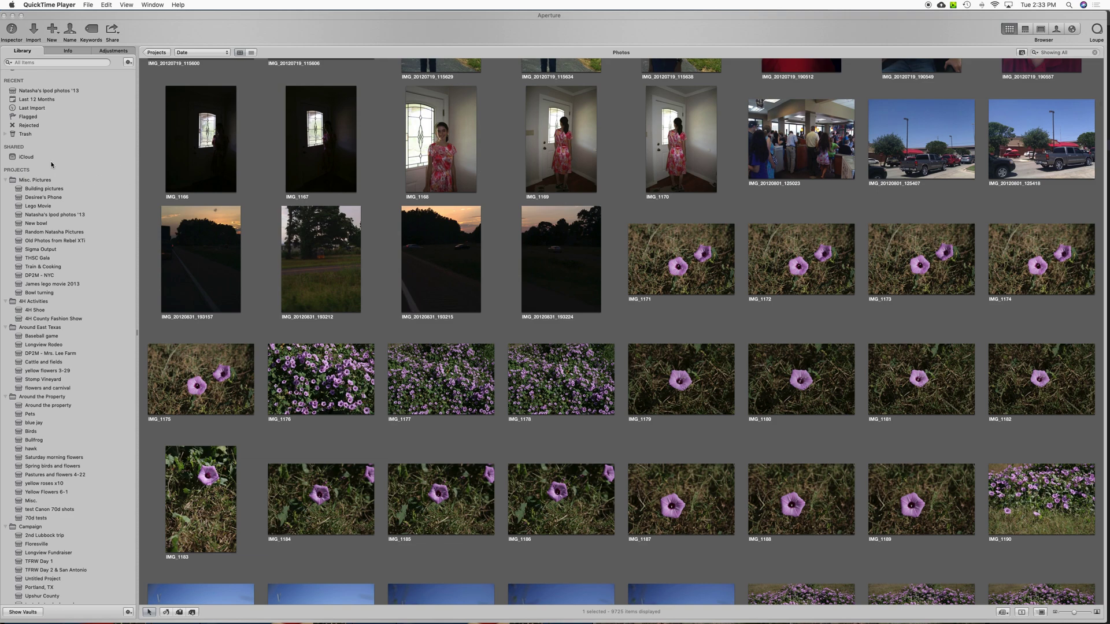
{"action": "scroll", "coordinate": [51, 165], "scroll_direction": "up", "scroll_amount": 5}
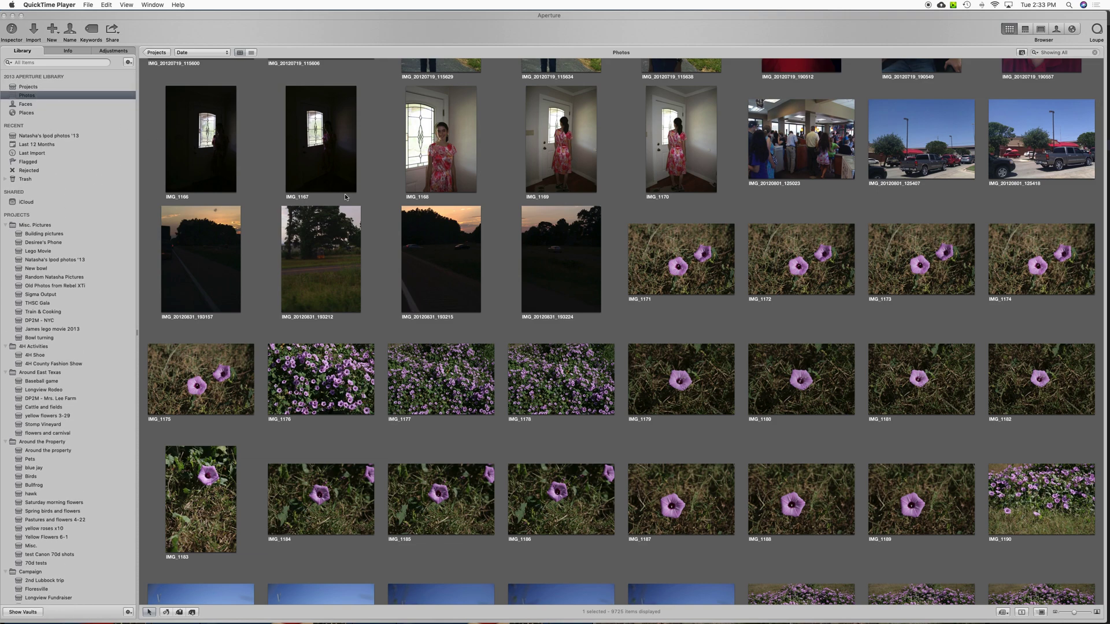
{"action": "left_click", "coordinate": [351, 386]}
{"action": "left_click", "coordinate": [351, 387]}
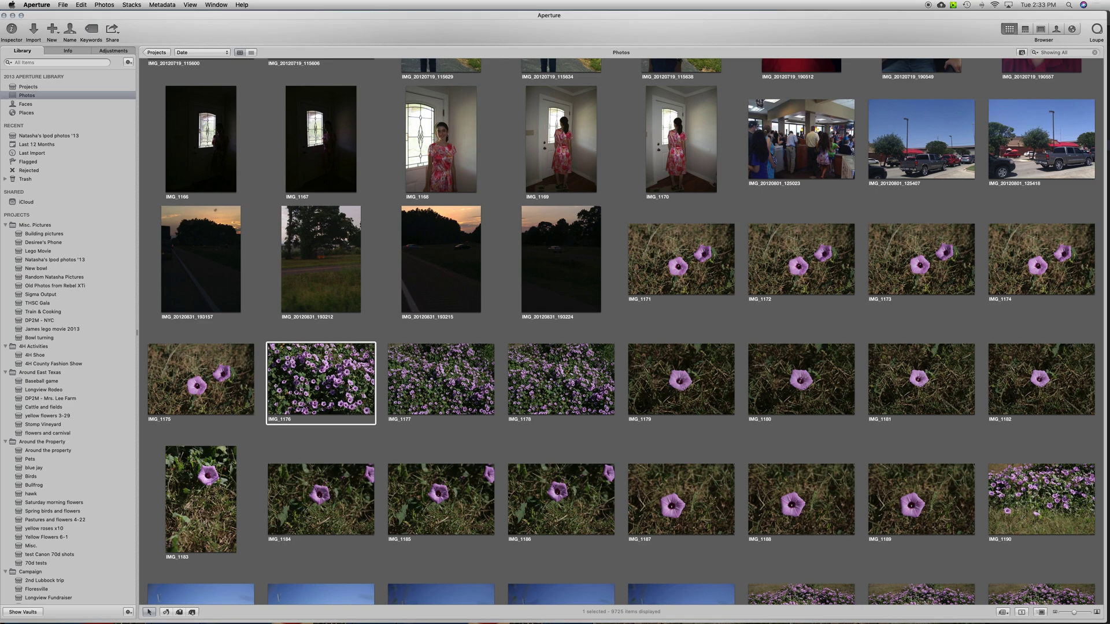
{"action": "key", "text": "super+a"}
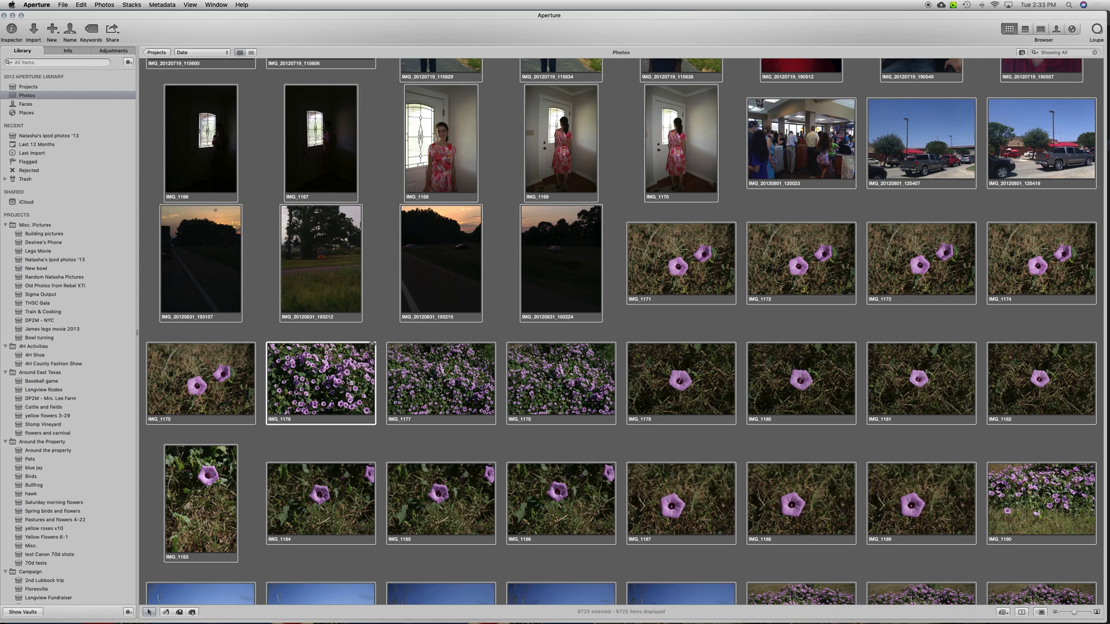
Export the selected photos as originals, continuing with only the available originals.
{"action": "right_click", "coordinate": [338, 391]}
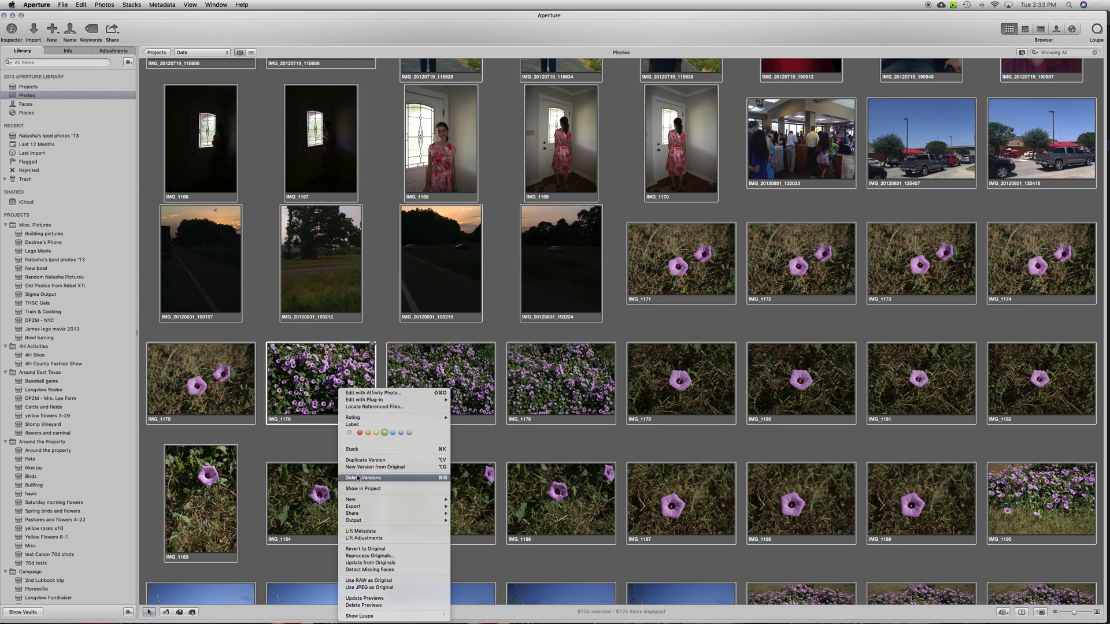
{"action": "mouse_move", "coordinate": [370, 521]}
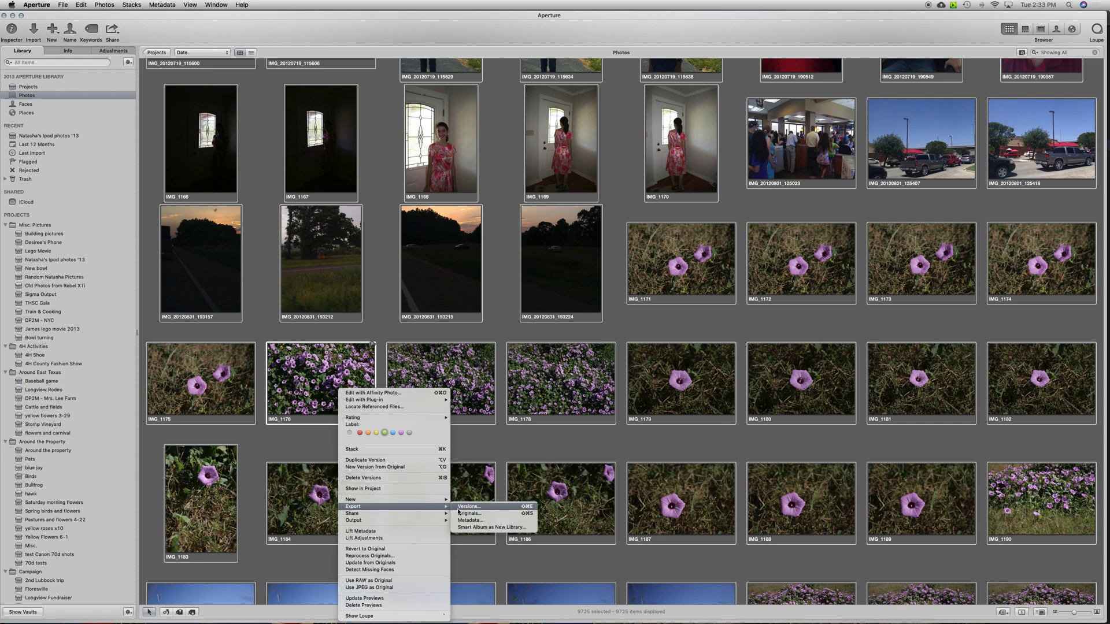
{"action": "left_click", "coordinate": [468, 514]}
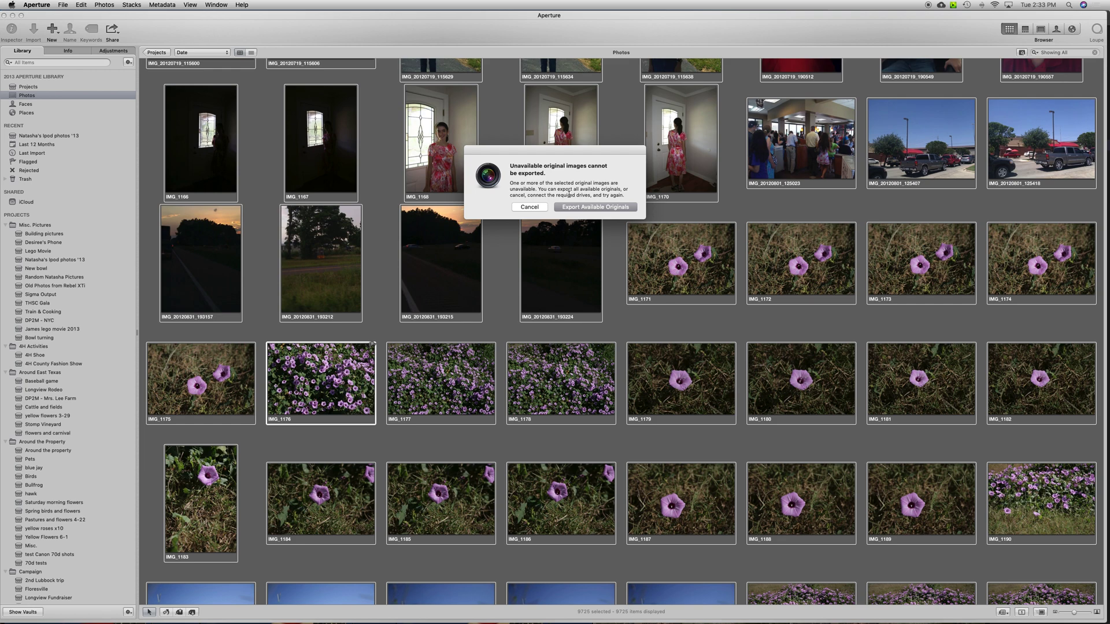
{"action": "left_click", "coordinate": [596, 207]}
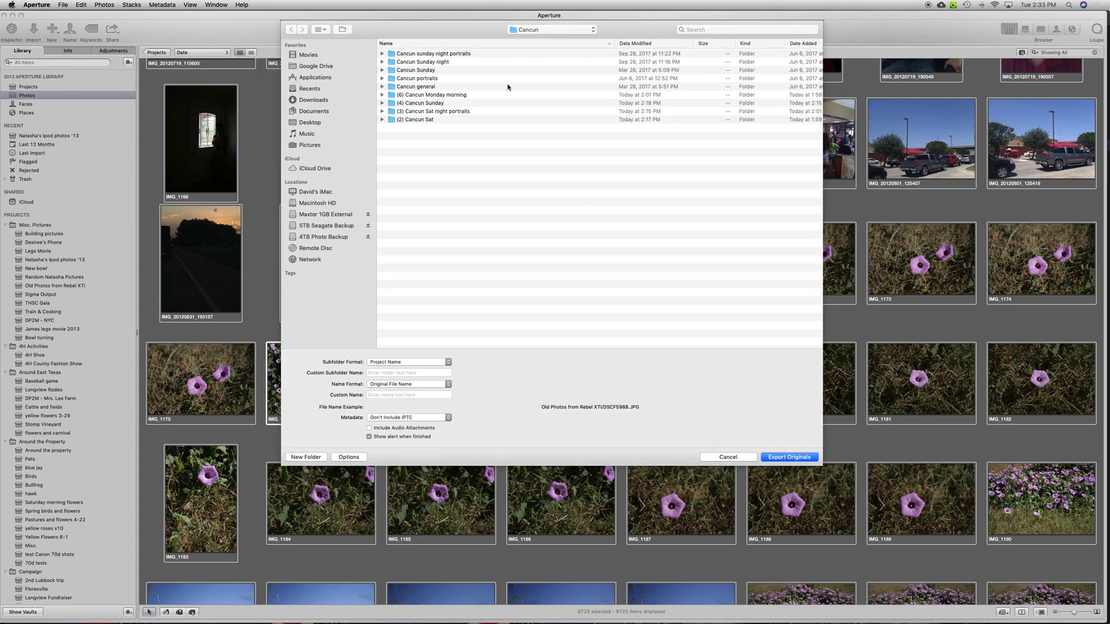
Export the originals into the 2013 folder inside Backups of Pictures.
{"action": "left_click", "coordinate": [576, 29]}
{"action": "left_click", "coordinate": [568, 50]}
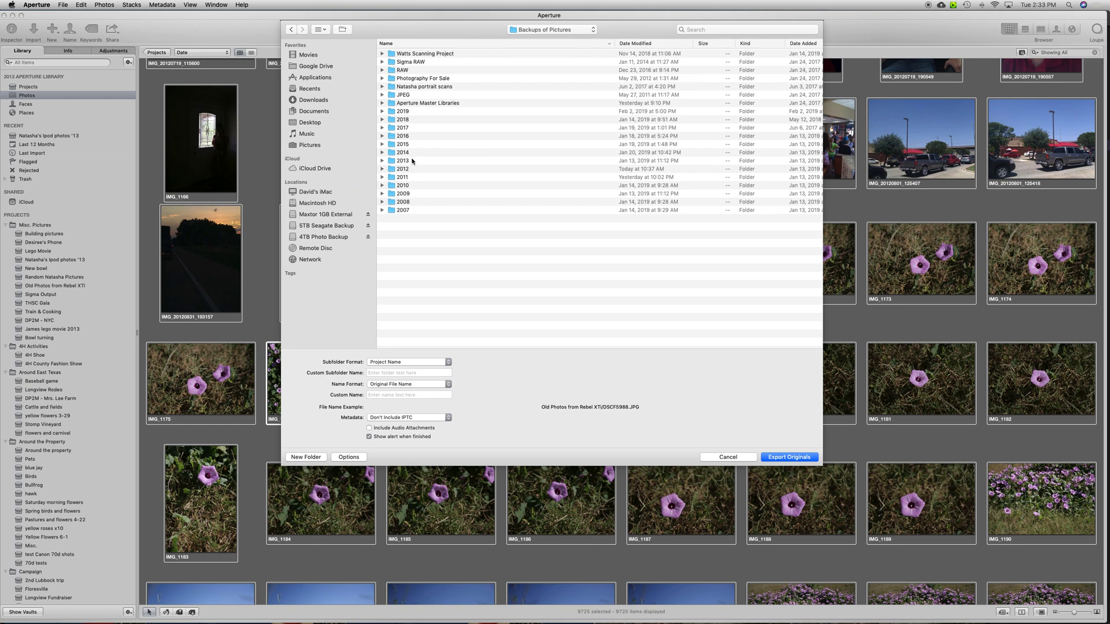
{"action": "double_click", "coordinate": [406, 161]}
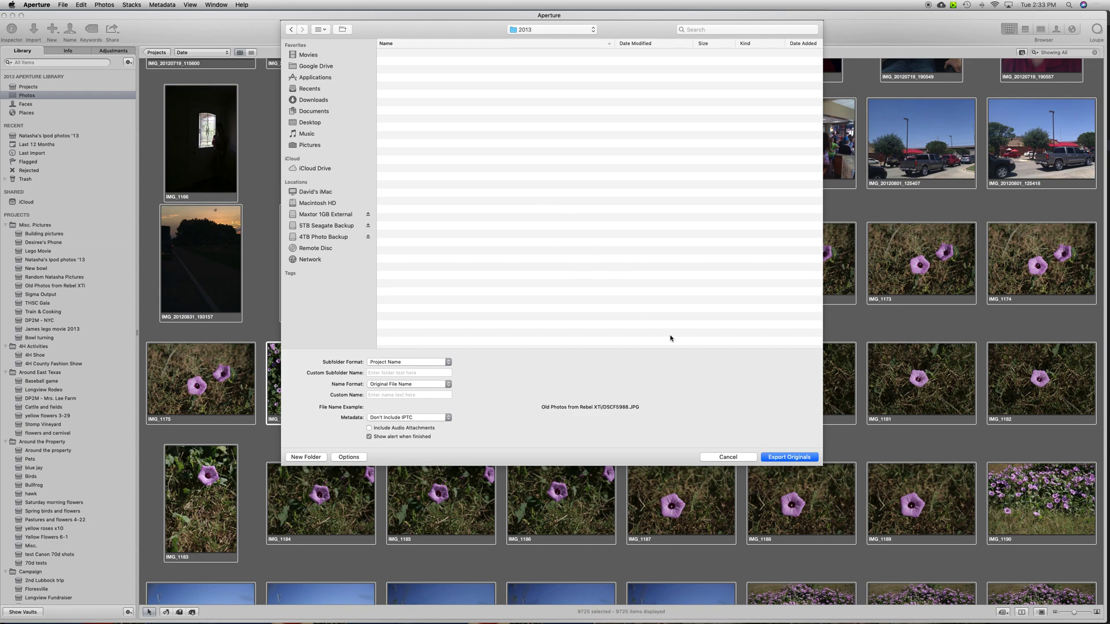
{"action": "left_click", "coordinate": [785, 460]}
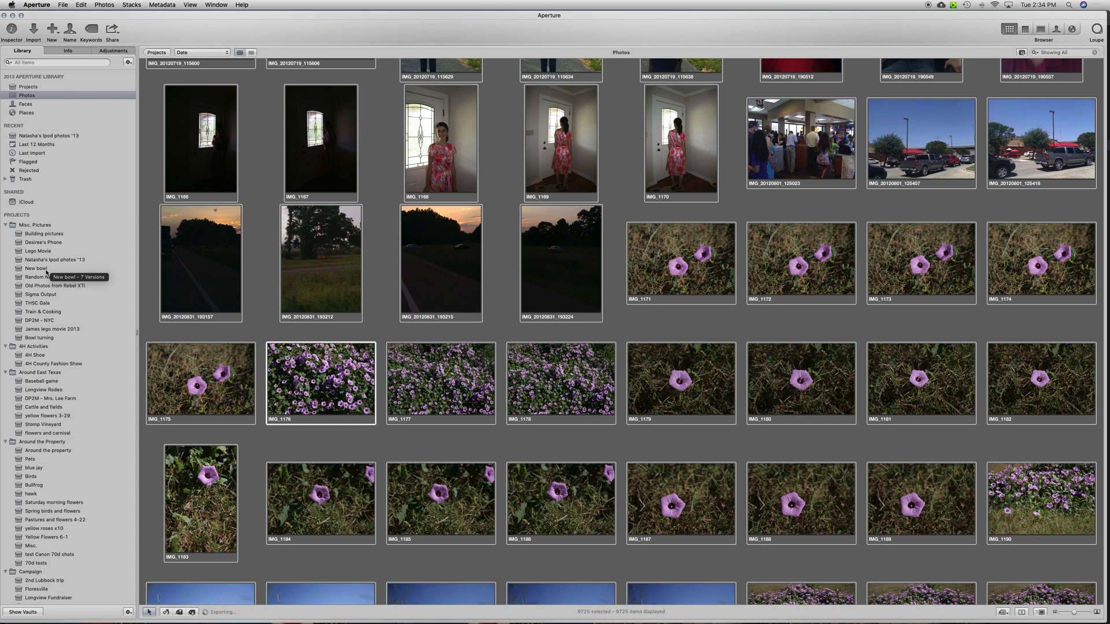
Check the export progress in the Activity window, then switch to Luminar 3.
{"action": "left_click", "coordinate": [218, 612]}
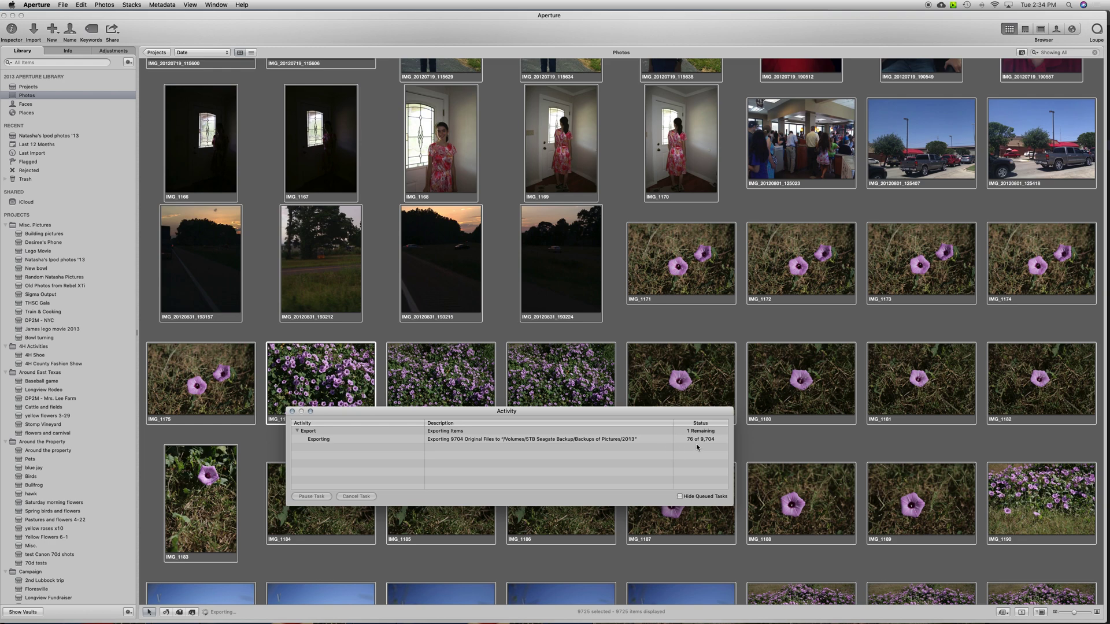
{"action": "mouse_move", "coordinate": [271, 610]}
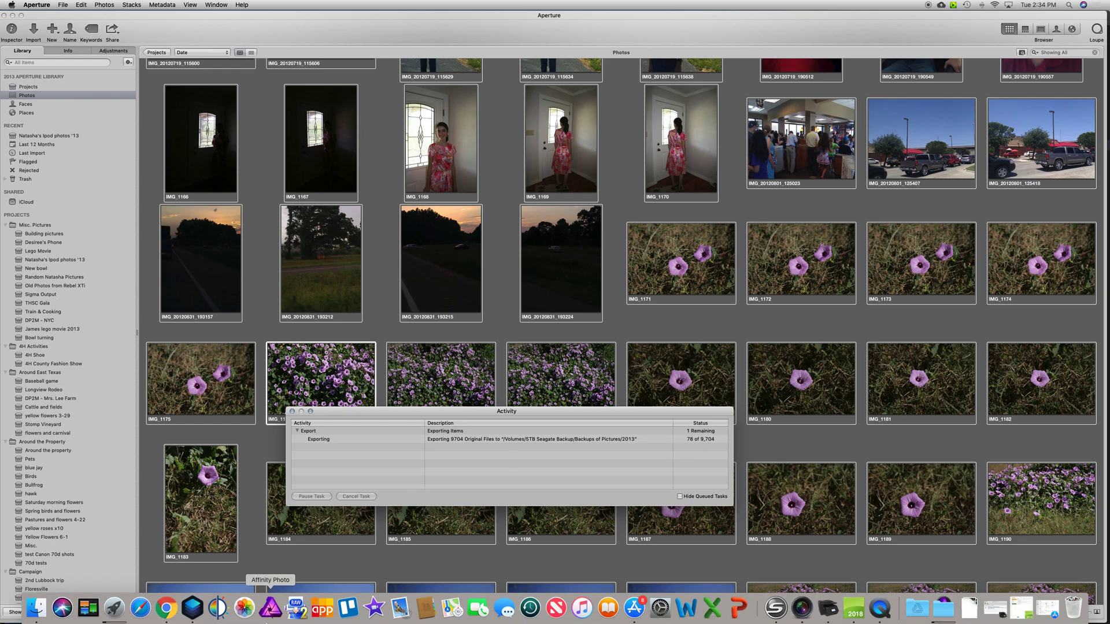
{"action": "left_click", "coordinate": [192, 608]}
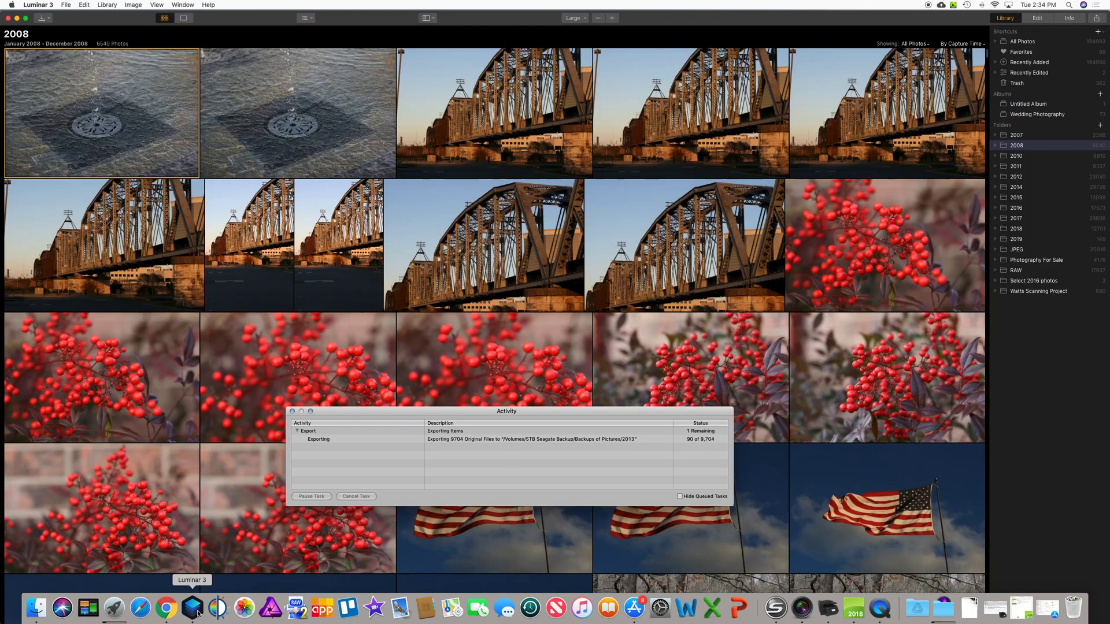
{"action": "left_click", "coordinate": [292, 412]}
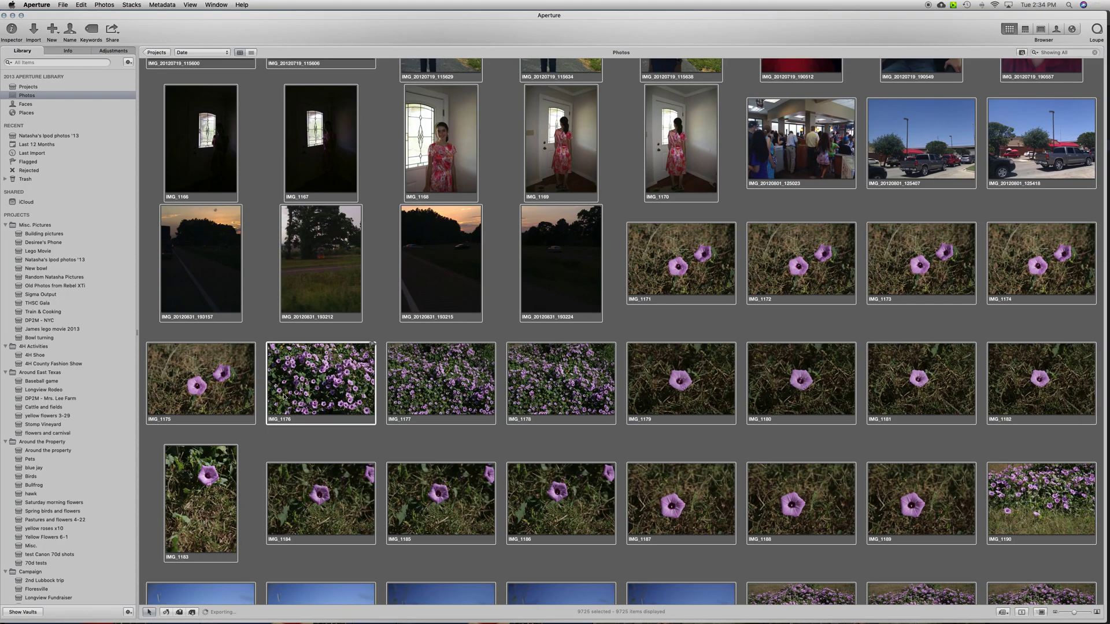
{"action": "left_click", "coordinate": [193, 608]}
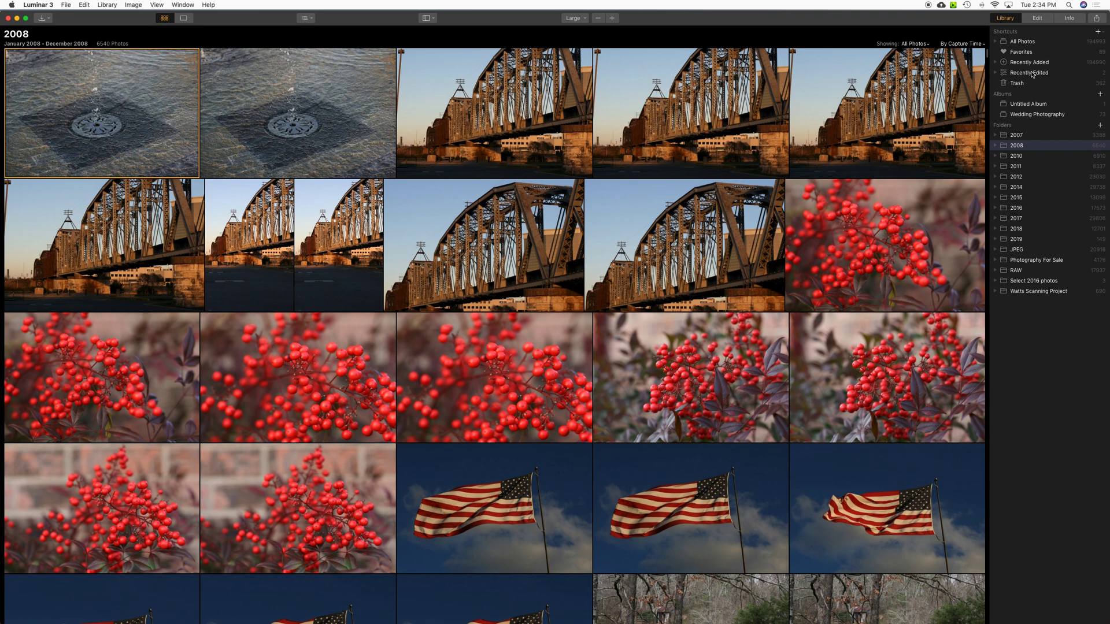
Show the Recently Edited shortcut, holding 2 photos from March 2013 to January 2014.
{"action": "left_click", "coordinate": [1015, 74]}
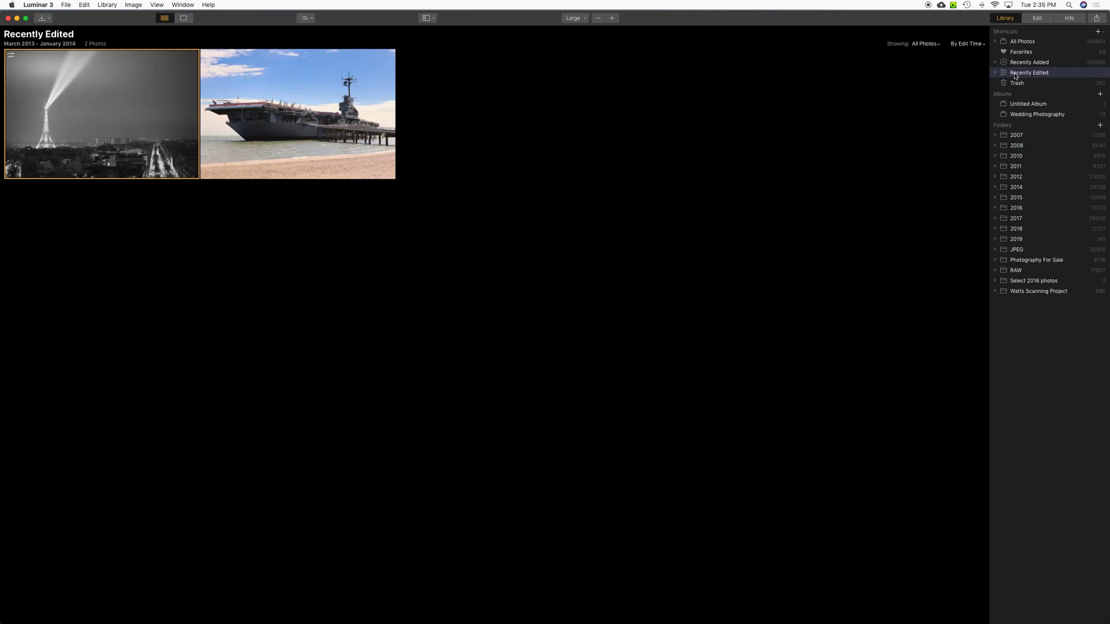
Open IMG_5840.JPG for editing and set its AI Sky Enhancer amount to 49.
{"action": "double_click", "coordinate": [334, 149]}
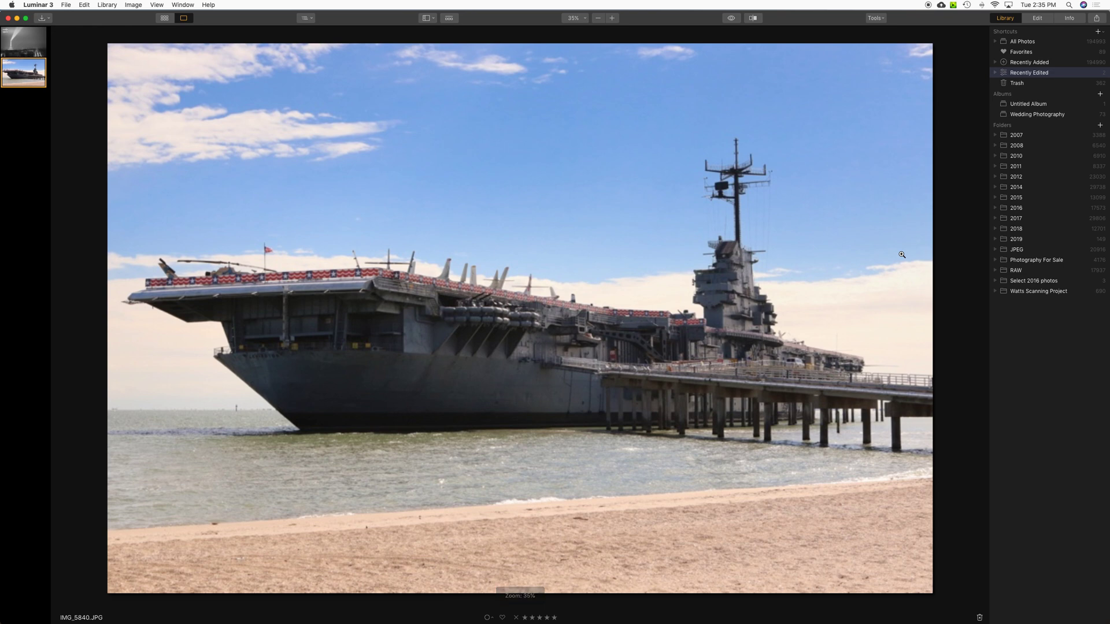
{"action": "left_click", "coordinate": [1038, 19]}
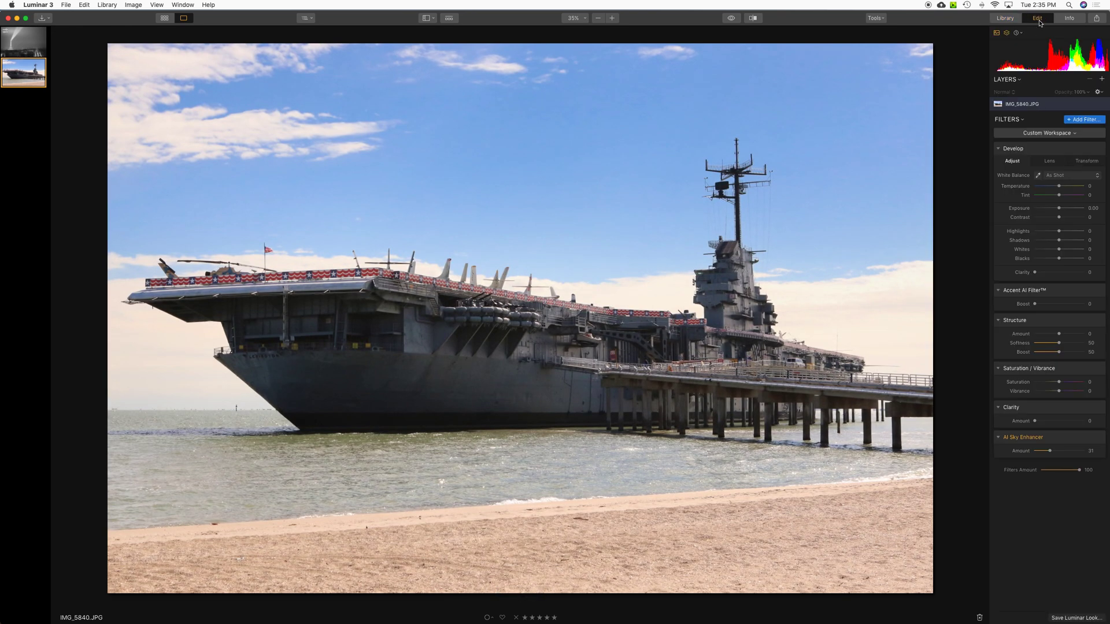
{"action": "left_click", "coordinate": [1067, 451]}
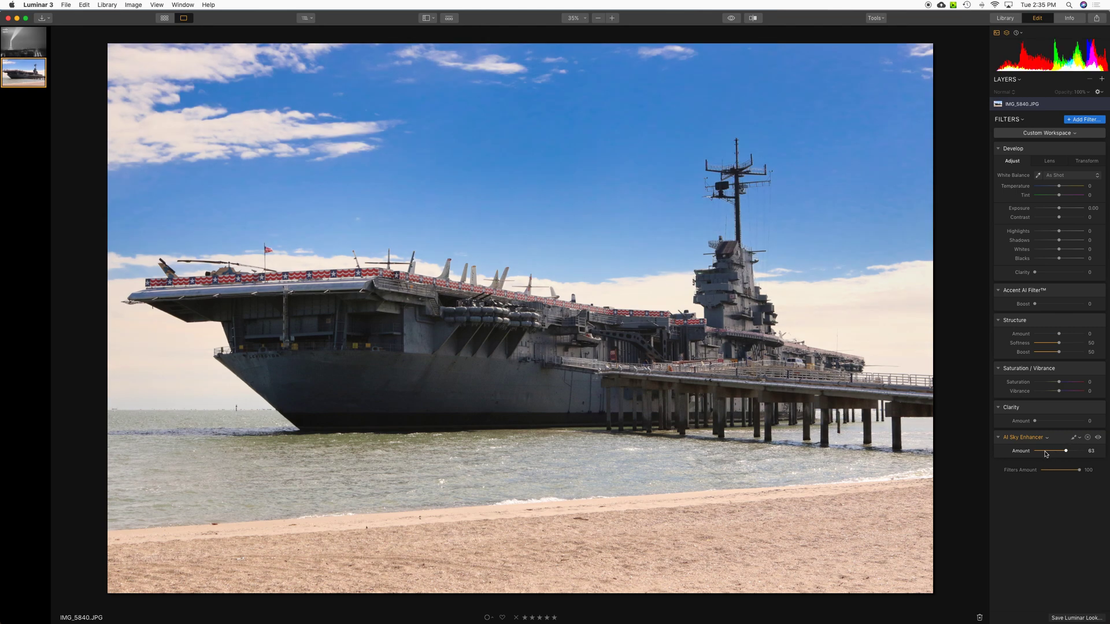
{"action": "left_click", "coordinate": [1045, 453]}
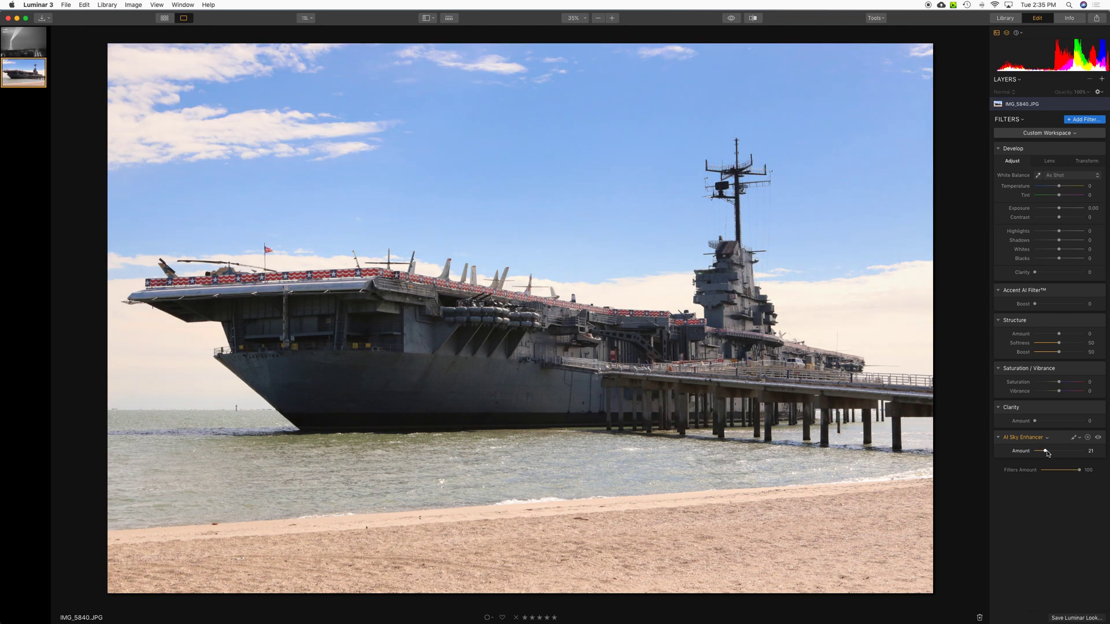
{"action": "left_click", "coordinate": [1059, 452]}
Toggle the AI Sky Enhancer off and on to compare the sky before and after.
{"action": "left_click", "coordinate": [1099, 438]}
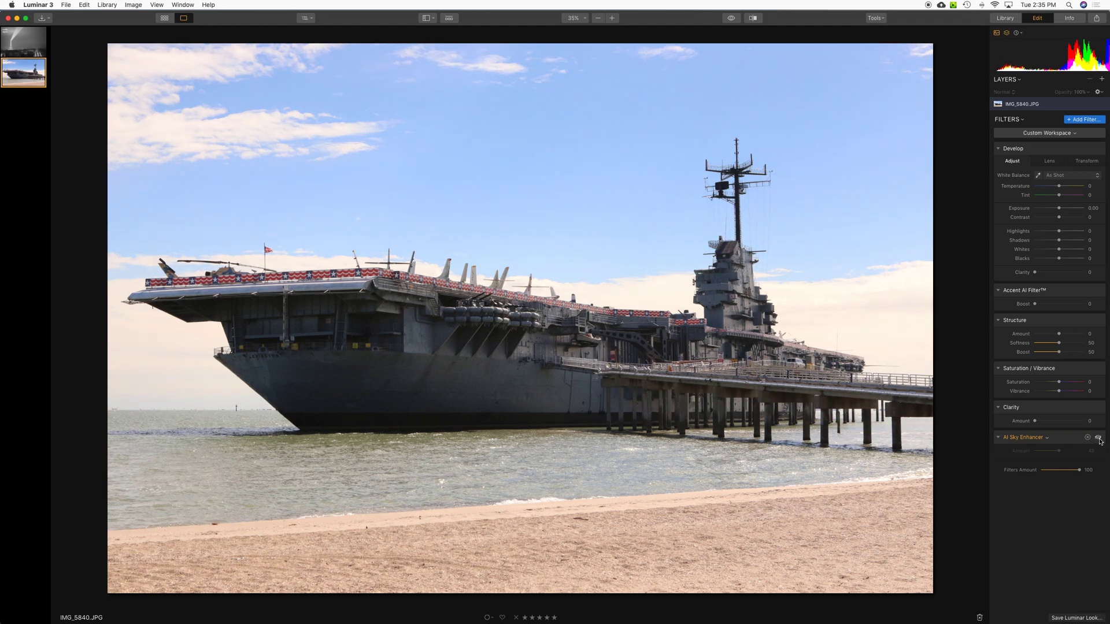
{"action": "left_click", "coordinate": [1099, 438]}
{"action": "left_click", "coordinate": [1099, 438]}
{"action": "left_click", "coordinate": [1098, 438]}
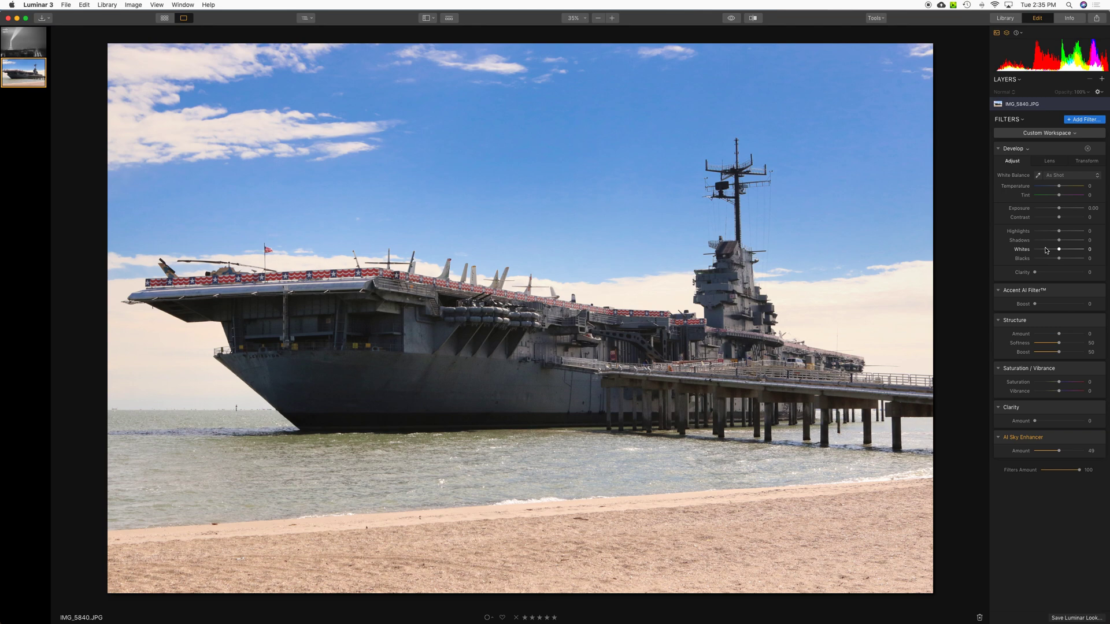
{"action": "left_click", "coordinate": [1005, 19]}
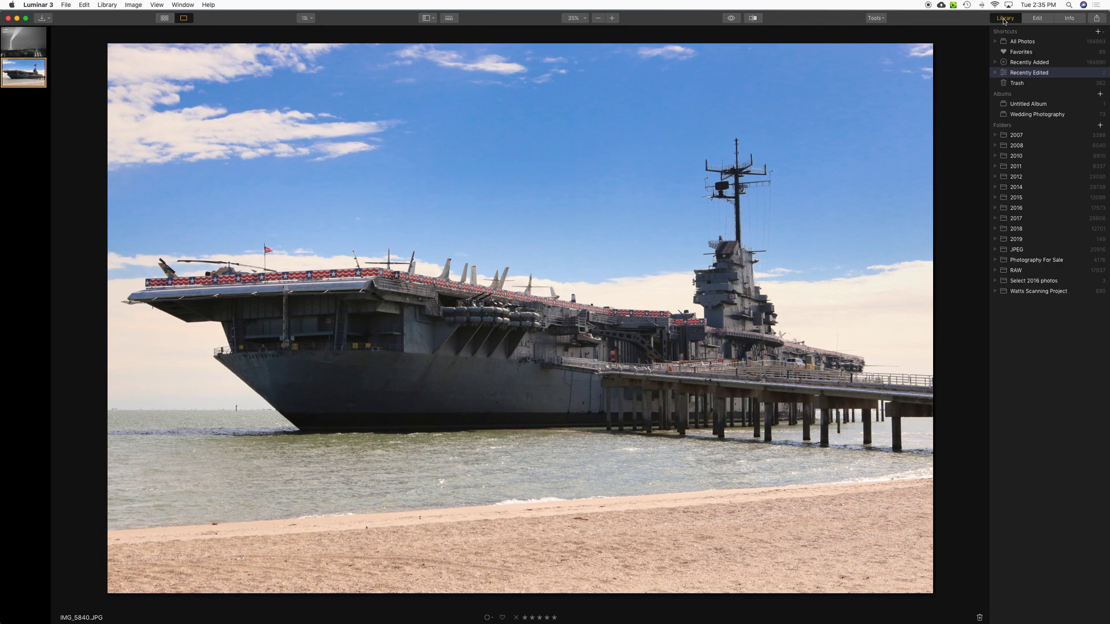
Show the 2008 folder's 8,640 photos as a large-thumbnail grid.
{"action": "left_click", "coordinate": [1013, 149]}
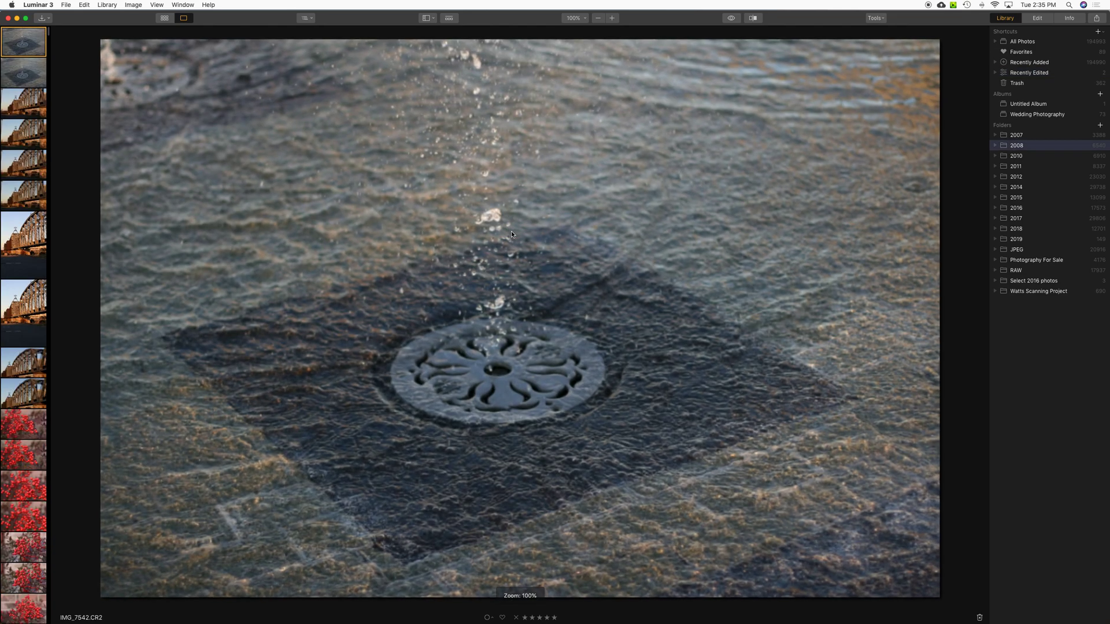
{"action": "double_click", "coordinate": [511, 234]}
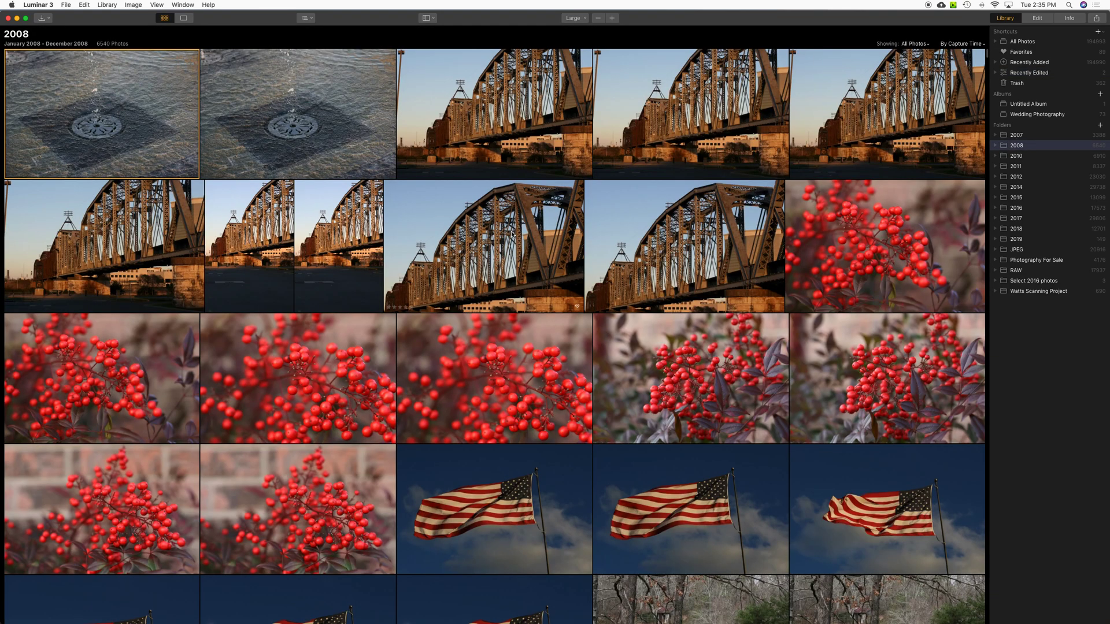
{"action": "scroll", "coordinate": [522, 366], "scroll_direction": "down", "scroll_amount": 5}
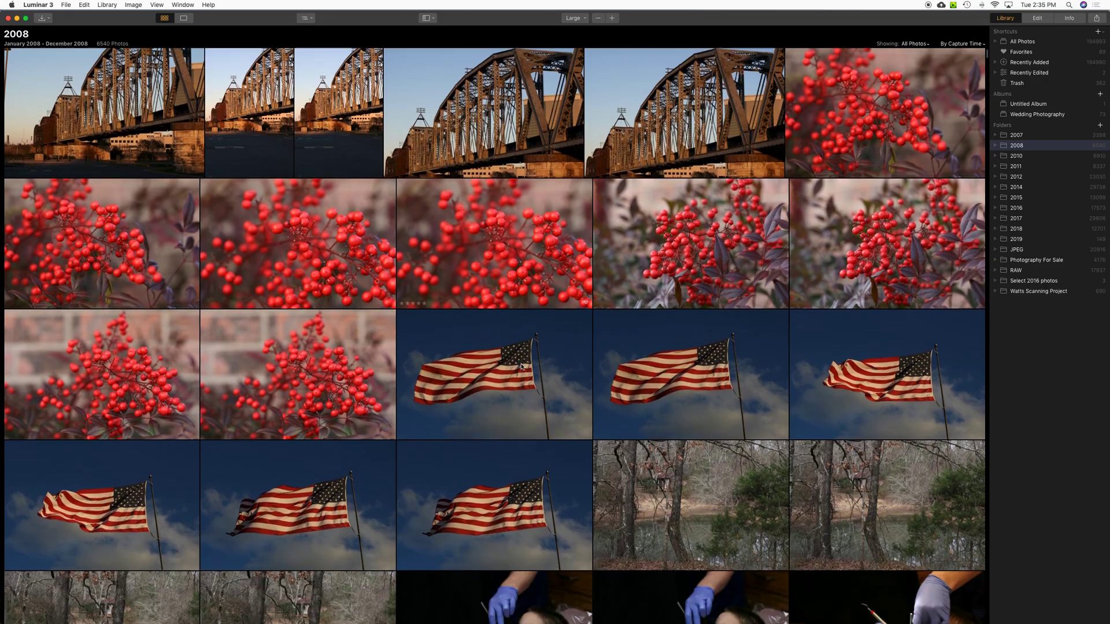
{"action": "scroll", "coordinate": [522, 366], "scroll_direction": "down", "scroll_amount": 4}
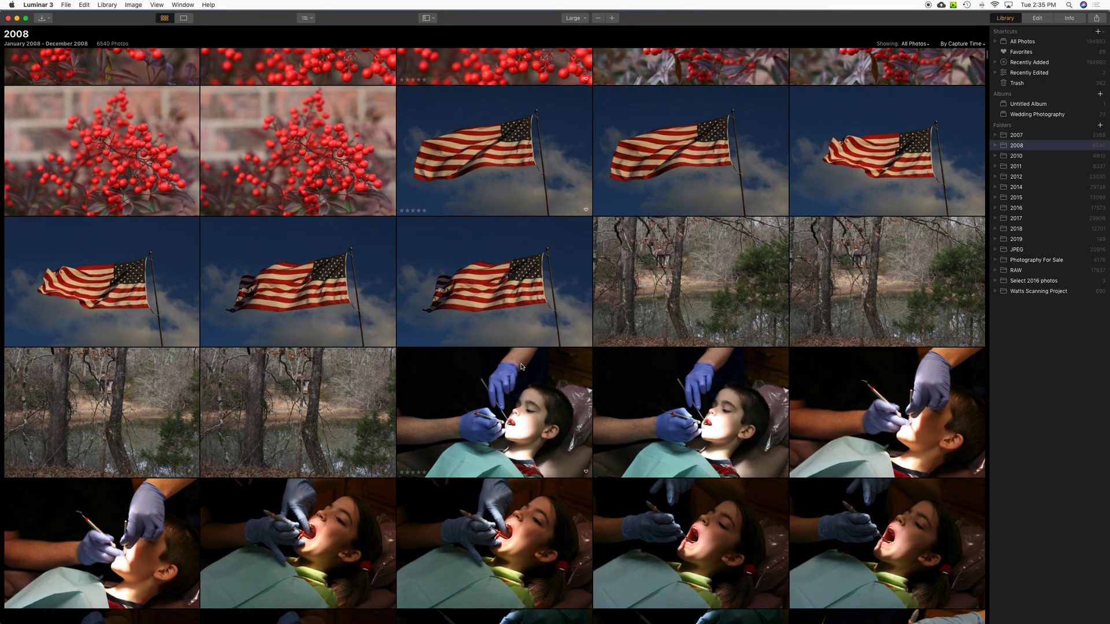
{"action": "scroll", "coordinate": [522, 366], "scroll_direction": "up", "scroll_amount": 7}
{"action": "scroll", "coordinate": [522, 366], "scroll_direction": "down", "scroll_amount": 15}
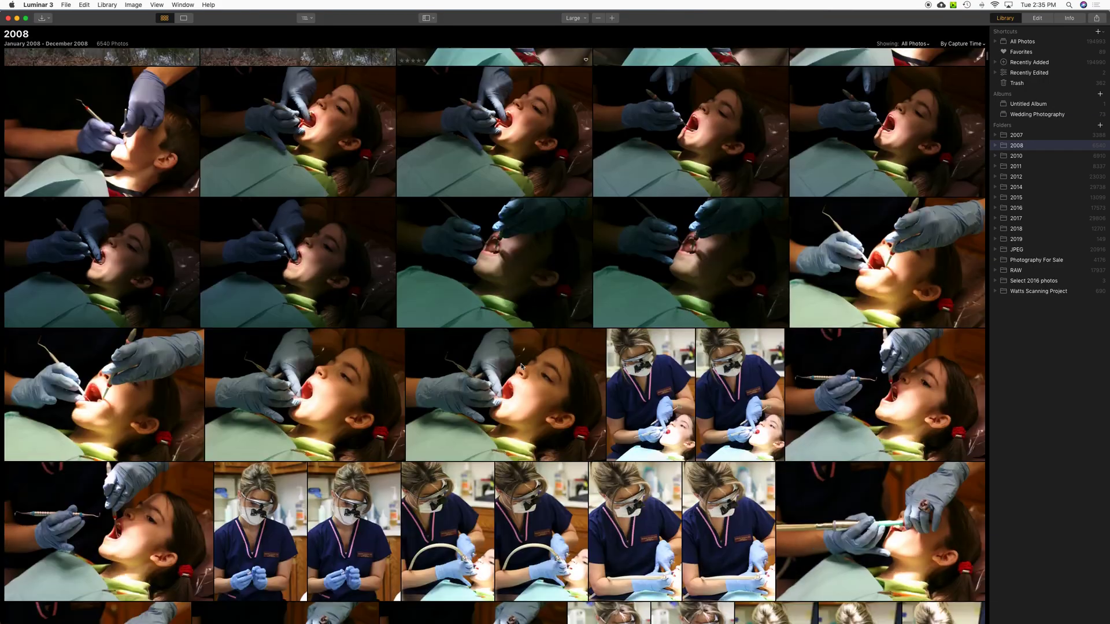
{"action": "scroll", "coordinate": [522, 365], "scroll_direction": "up", "scroll_amount": 15}
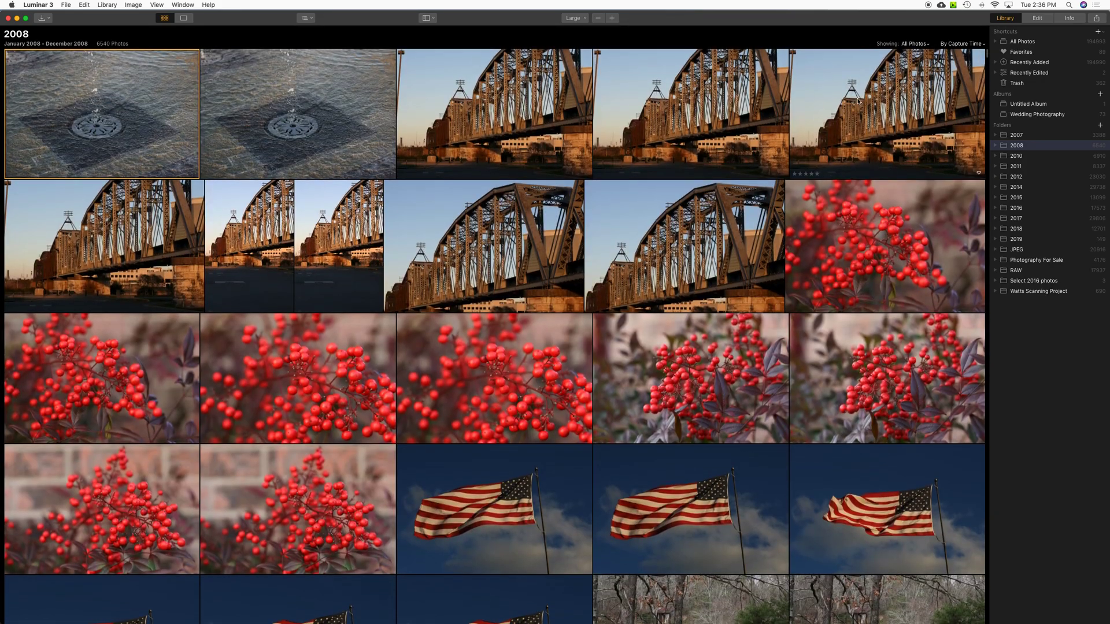
{"action": "left_click", "coordinate": [980, 45]}
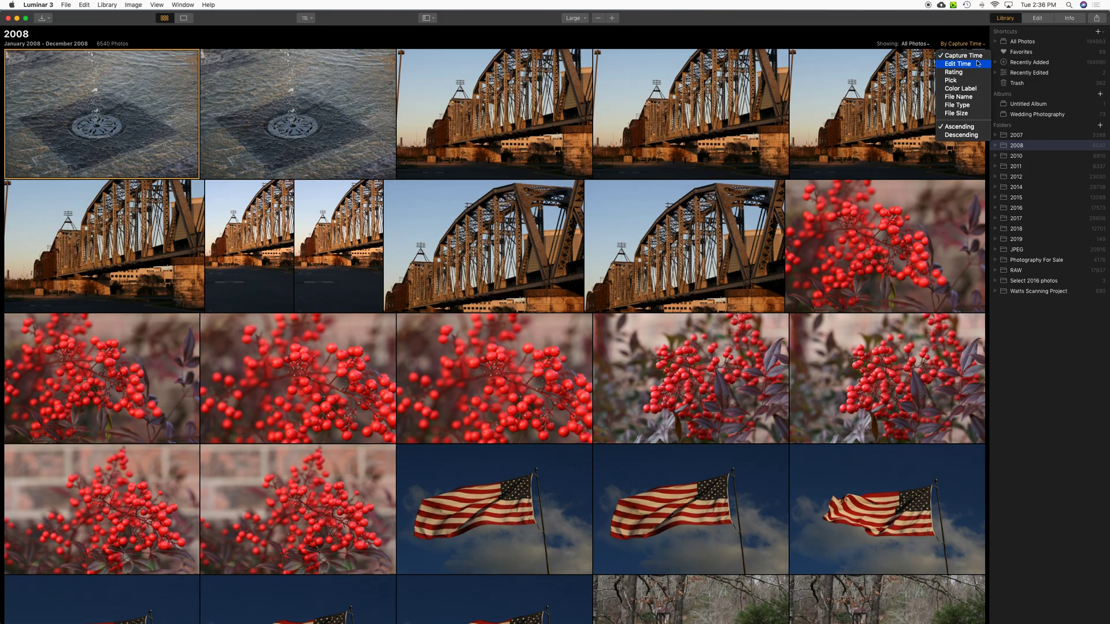
Sort the 2008 folder's photos by Edit Time instead of Capture Time.
{"action": "left_click", "coordinate": [974, 64]}
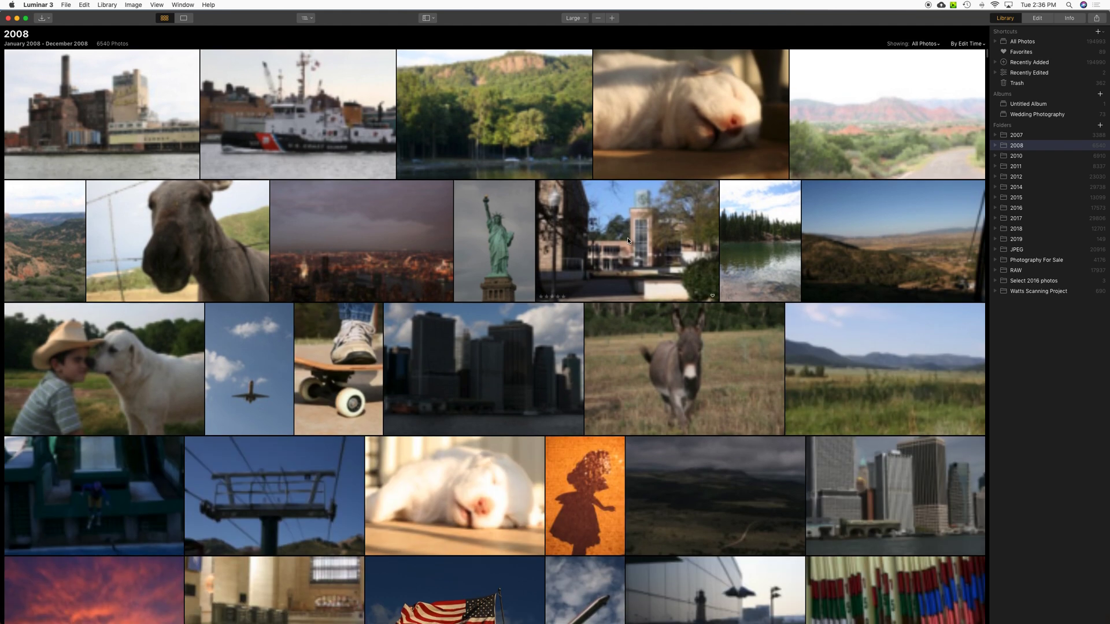
{"action": "left_click", "coordinate": [973, 44]}
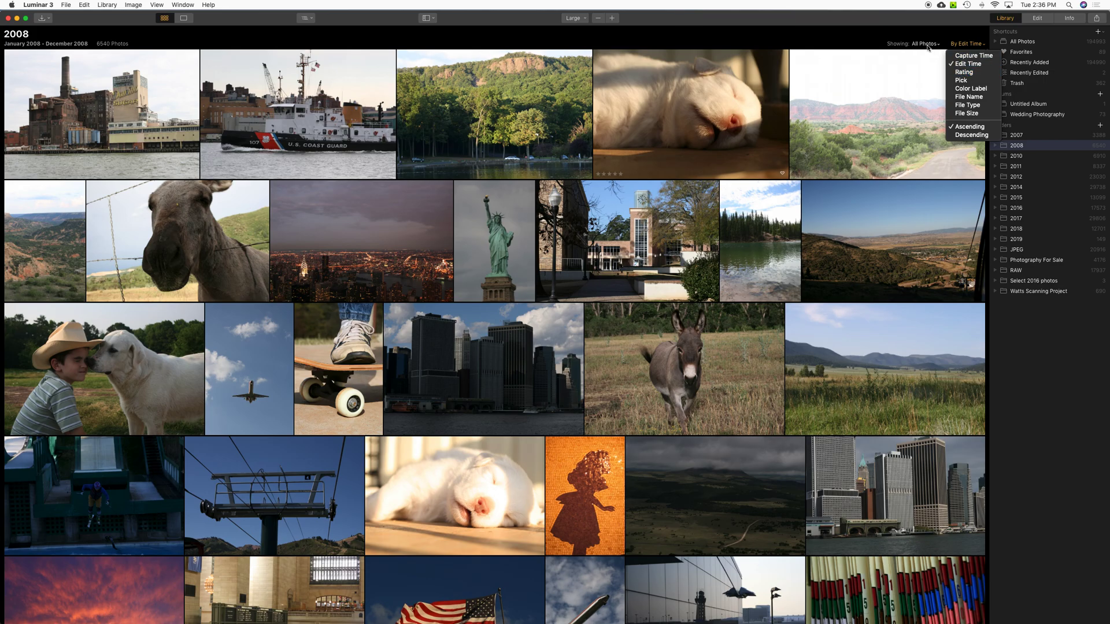
{"action": "left_click", "coordinate": [998, 303]}
Expand the 2008 folder and browse the 2008-07-24 NYC subfolder's 108 skyline photos.
{"action": "left_click", "coordinate": [996, 145]}
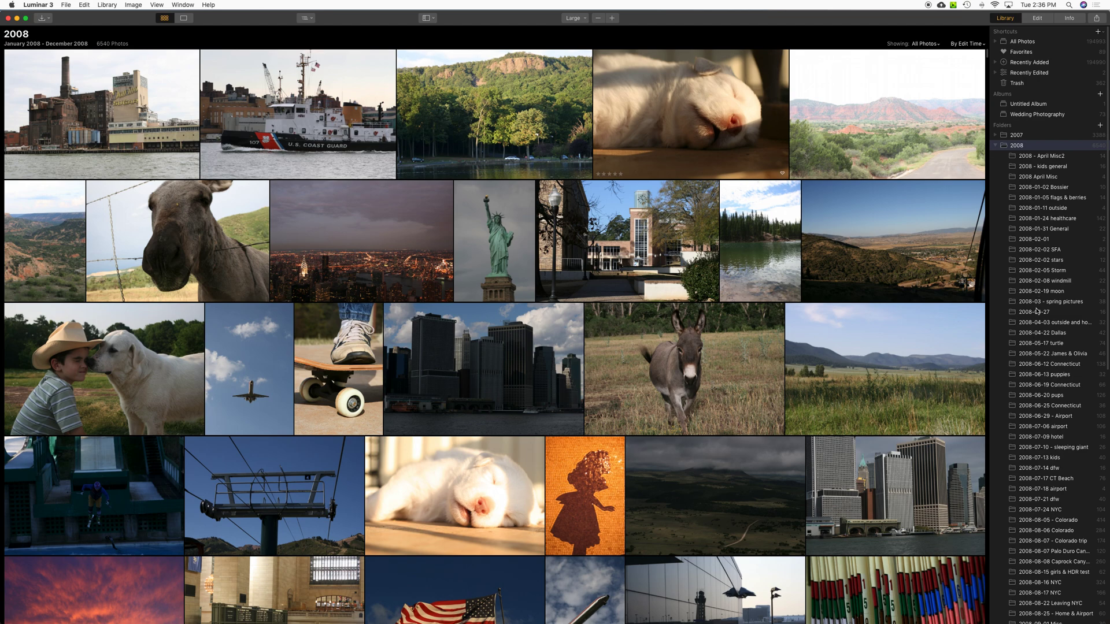
{"action": "left_click", "coordinate": [1038, 332]}
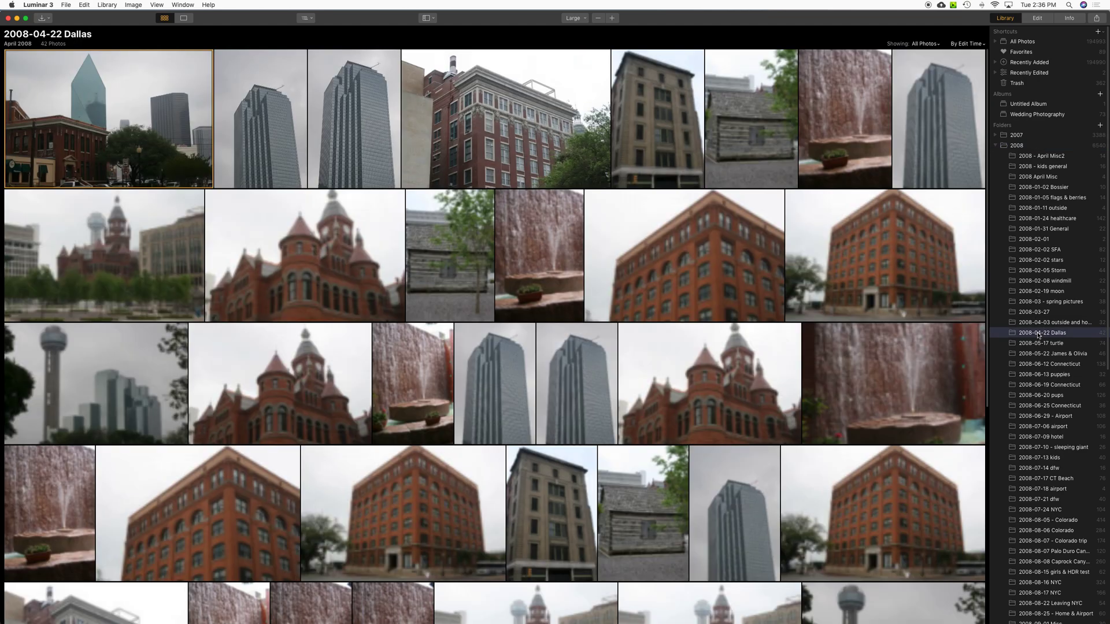
{"action": "scroll", "coordinate": [801, 406], "scroll_direction": "down", "scroll_amount": 5}
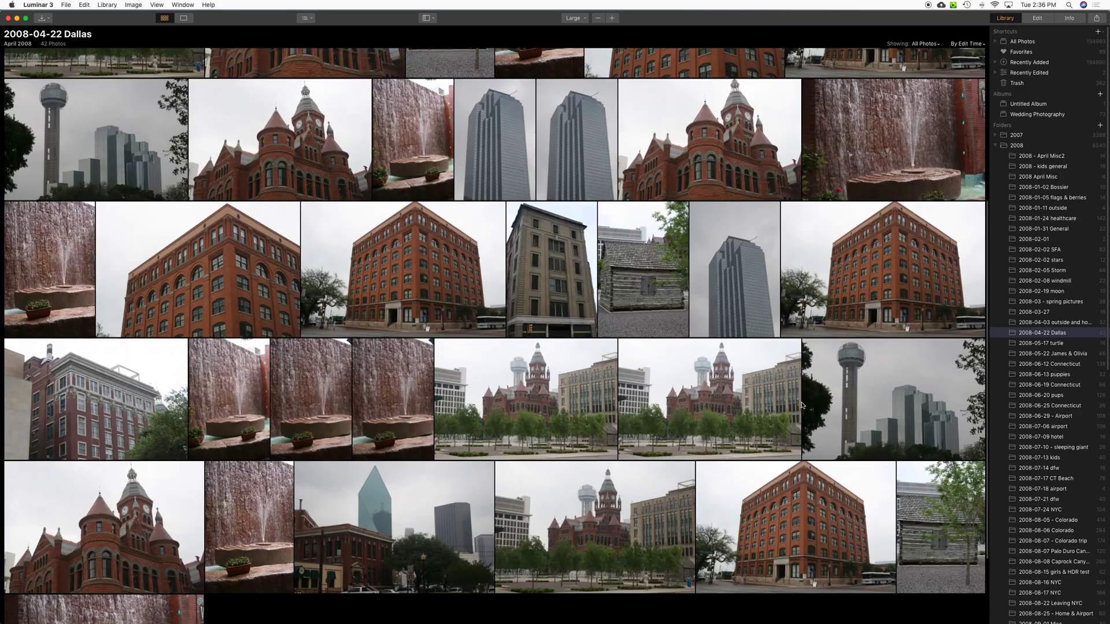
{"action": "scroll", "coordinate": [802, 401], "scroll_direction": "up", "scroll_amount": 4}
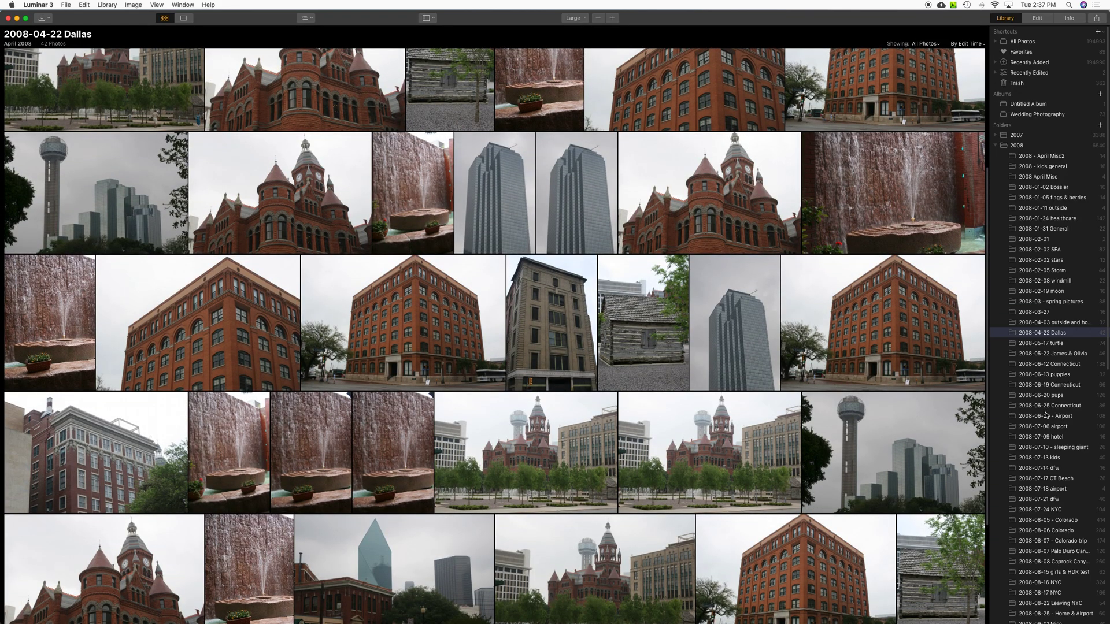
{"action": "left_click", "coordinate": [1041, 510]}
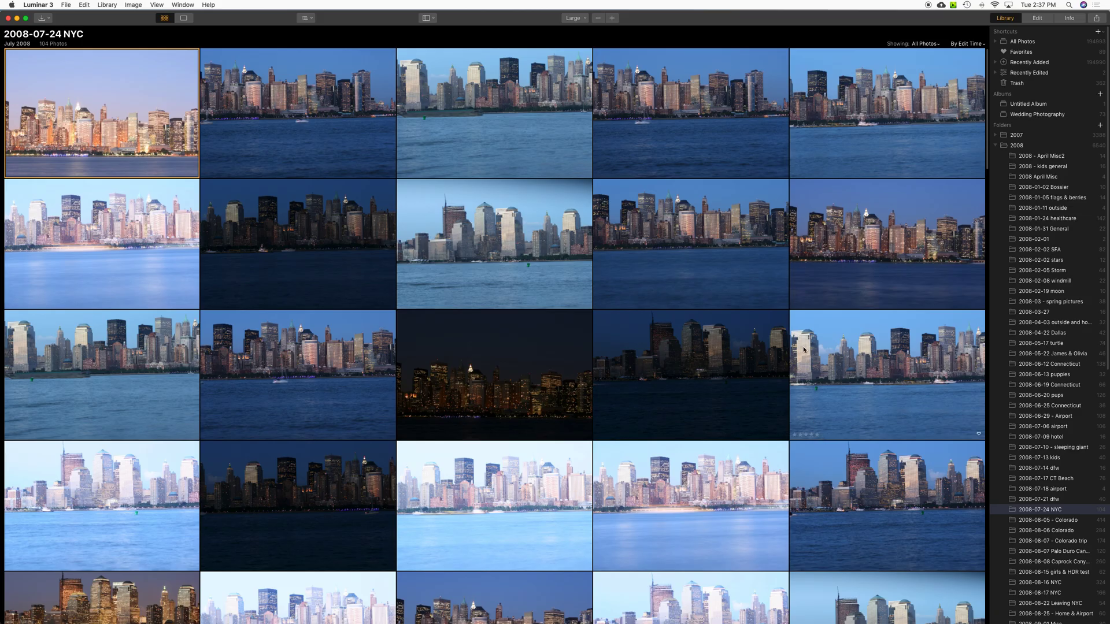
{"action": "scroll", "coordinate": [803, 350], "scroll_direction": "down", "scroll_amount": 10}
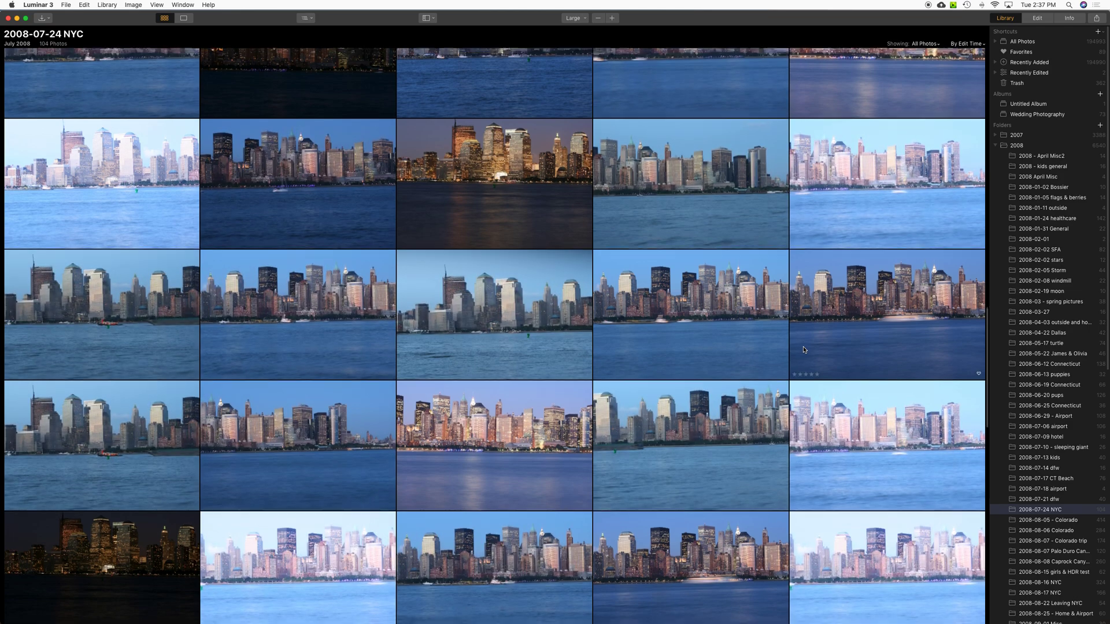
{"action": "scroll", "coordinate": [803, 350], "scroll_direction": "down", "scroll_amount": 10}
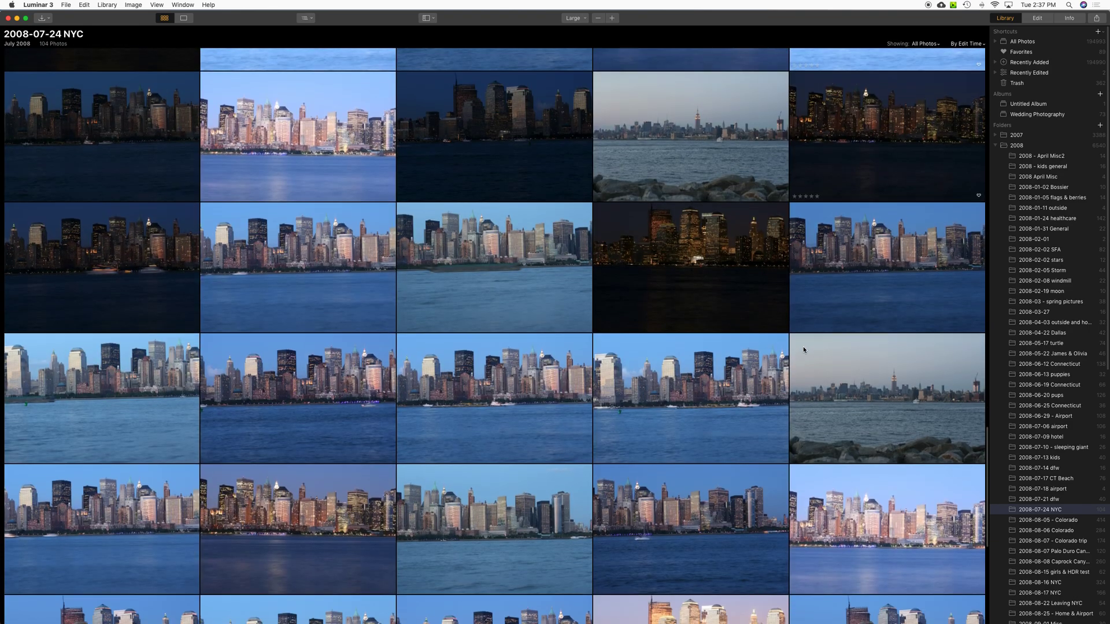
{"action": "scroll", "coordinate": [803, 349], "scroll_direction": "down", "scroll_amount": 6}
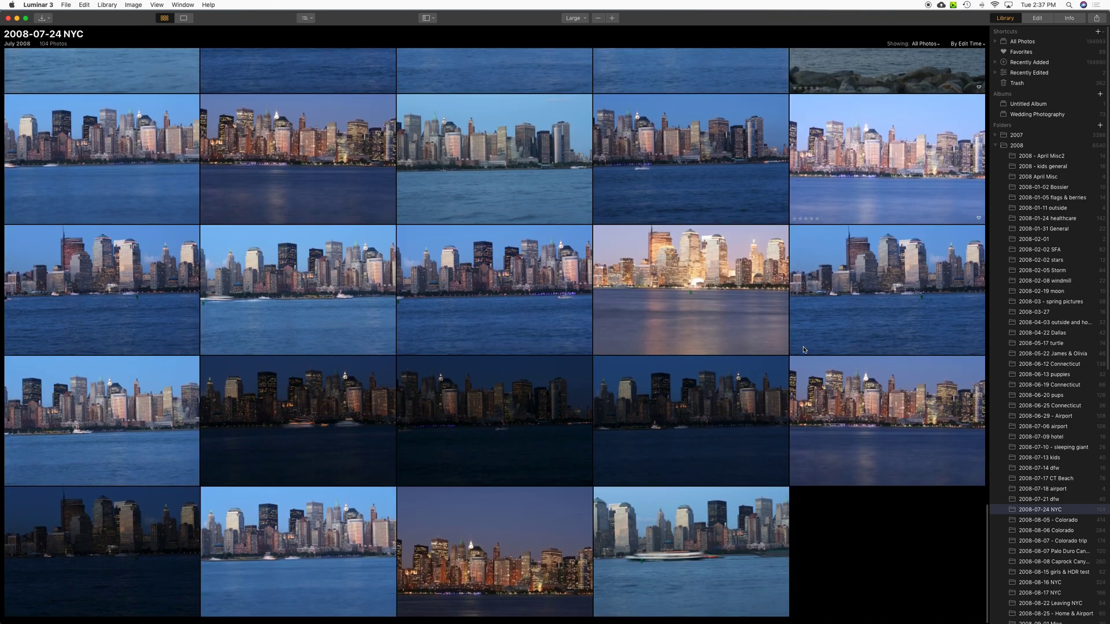
Open IMG_9773 (1).CR2 on its own, review its histogram and EXIF, then show its editing adjustments.
{"action": "double_click", "coordinate": [504, 537]}
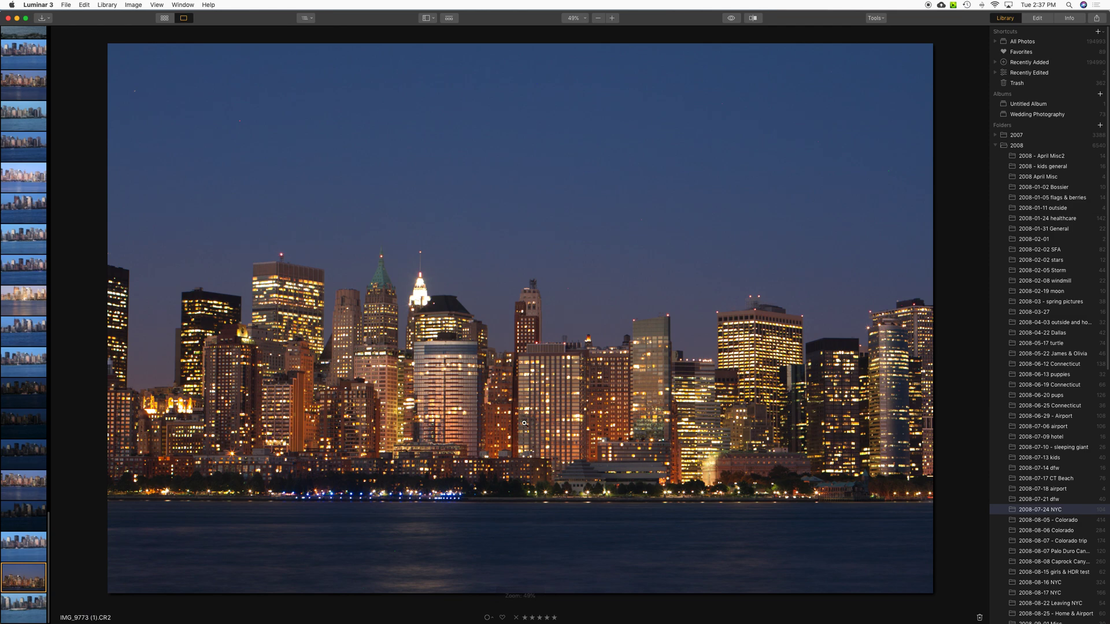
{"action": "left_click", "coordinate": [1069, 18]}
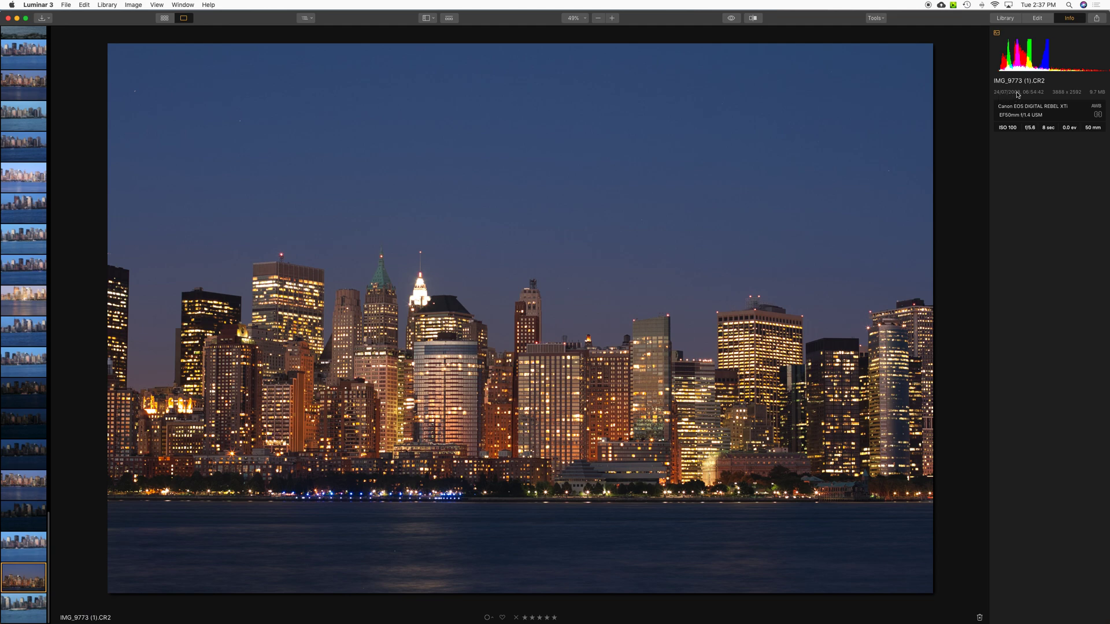
{"action": "left_click", "coordinate": [1036, 18]}
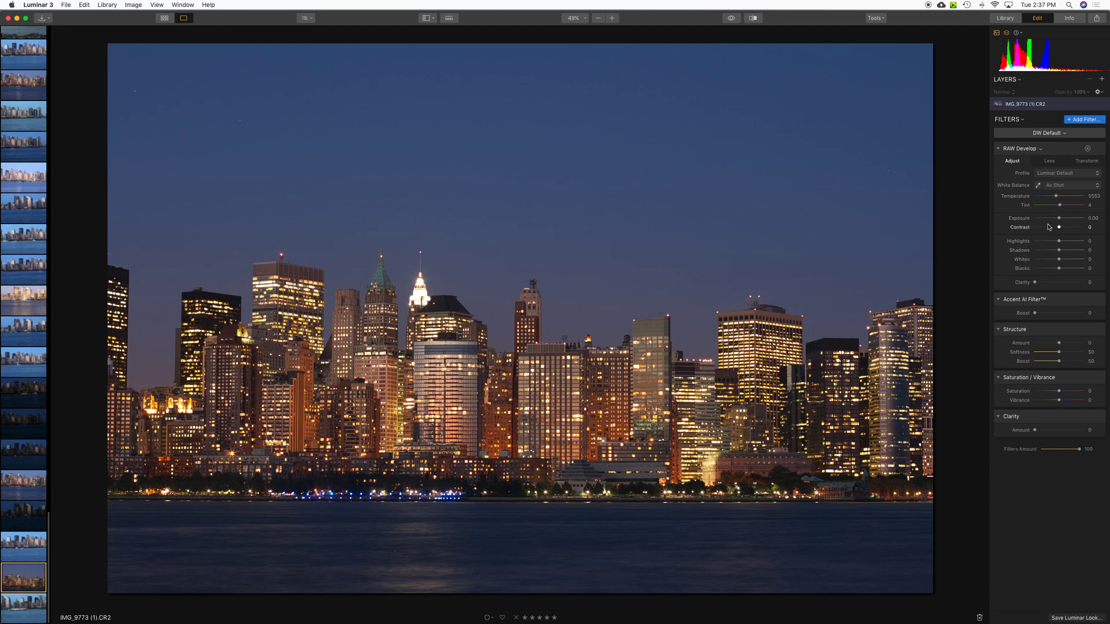
Warm the white balance to Temperature 6322 and set Highlights 37 and Clarity 44.
{"action": "left_click_drag", "start_coordinate": [1056, 197], "coordinate": [1070, 244]}
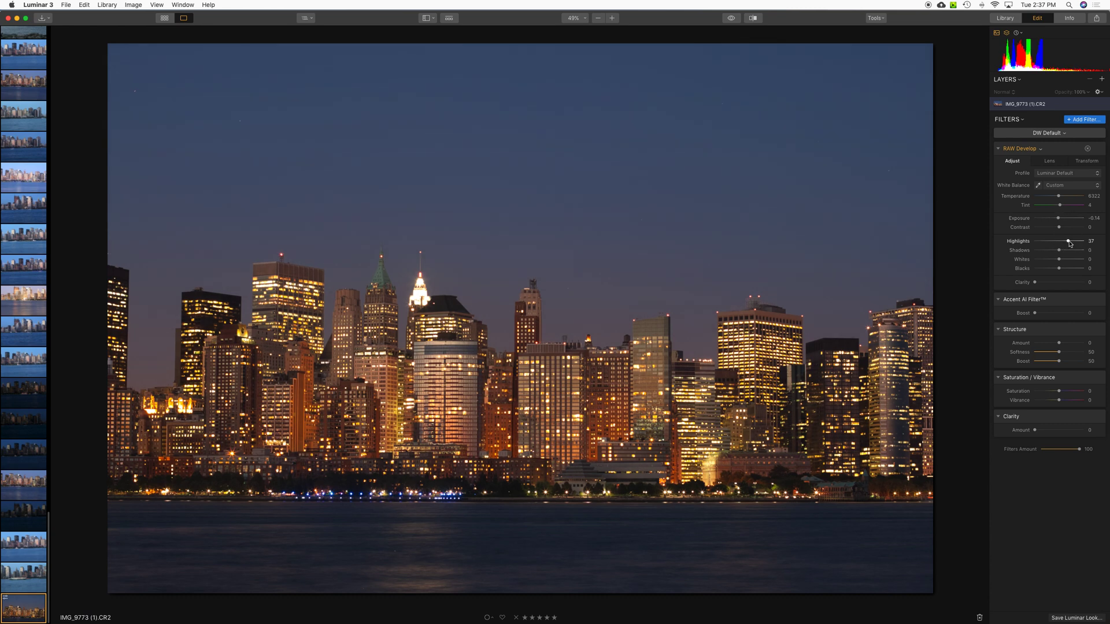
{"action": "left_click_drag", "start_coordinate": [1050, 284], "coordinate": [1049, 285]}
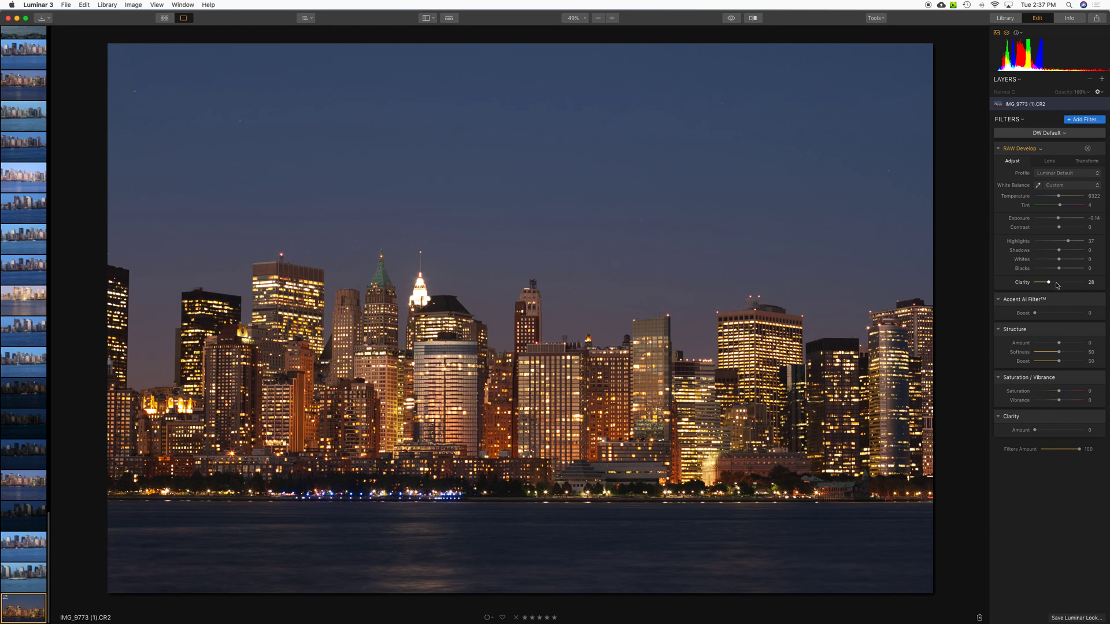
{"action": "left_click", "coordinate": [1057, 283]}
Apply an Accent AI Boost of 36, then glance at the sharing options and dismiss them.
{"action": "left_click", "coordinate": [1052, 314]}
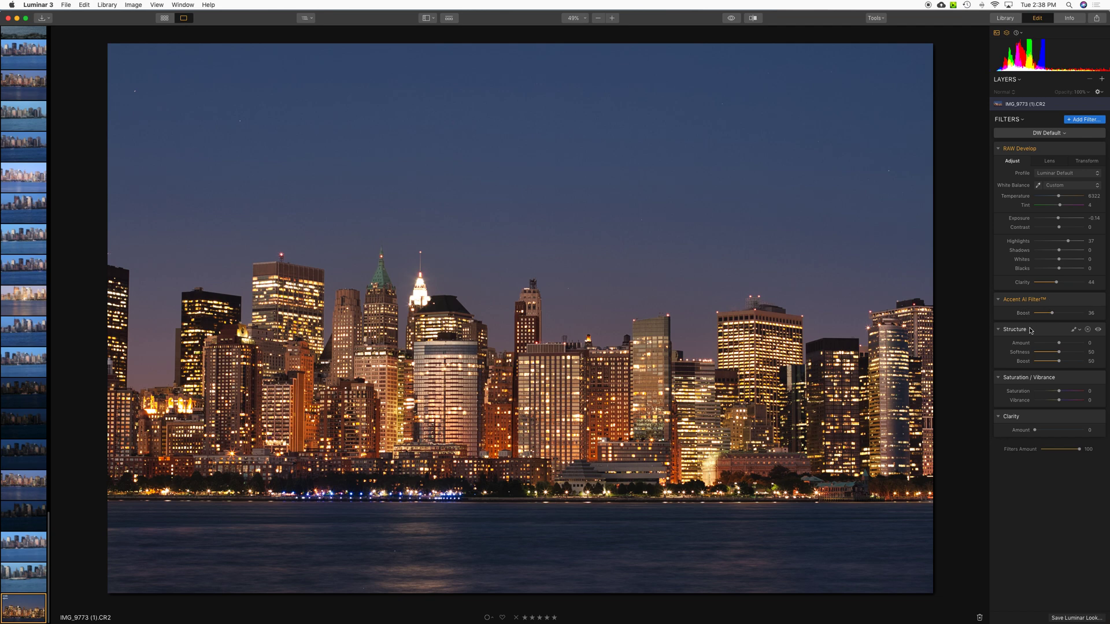
{"action": "left_click", "coordinate": [1097, 21]}
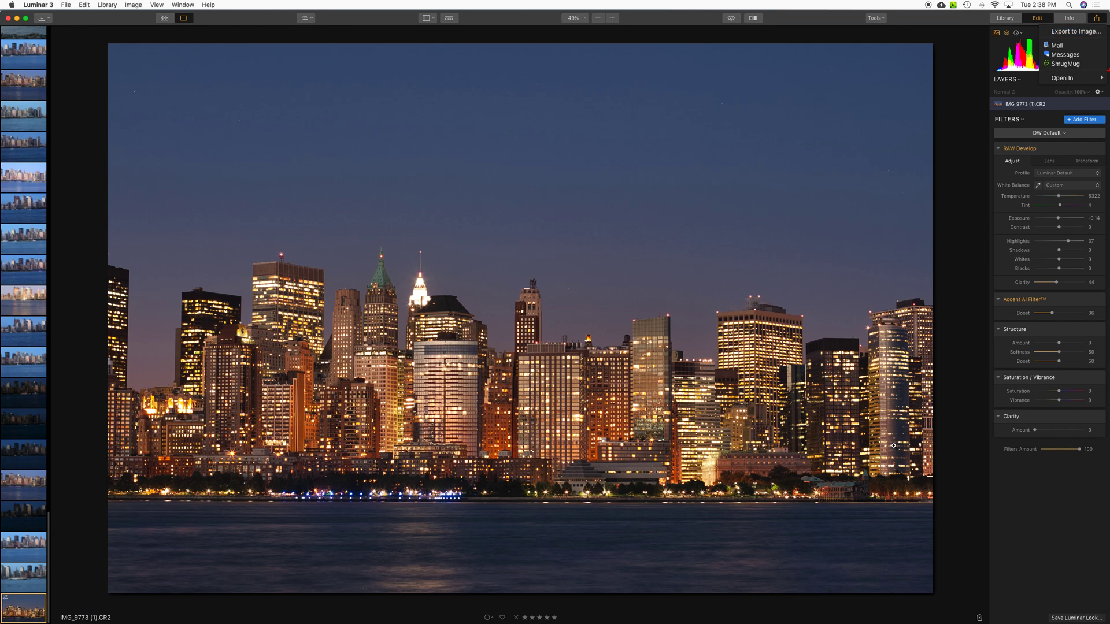
{"action": "key", "text": "Escape"}
Favorite the skyline photo with four stars, then view the 90-photo Favorites shortcut as a grid.
{"action": "left_click", "coordinate": [503, 619]}
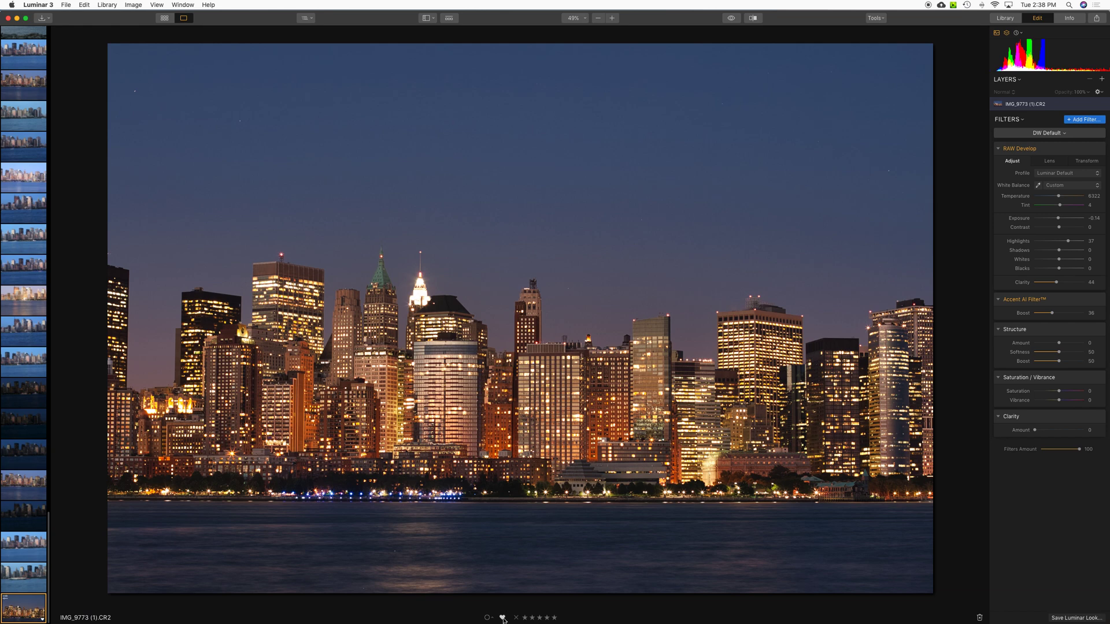
{"action": "left_click", "coordinate": [547, 619]}
{"action": "left_click", "coordinate": [1006, 18]}
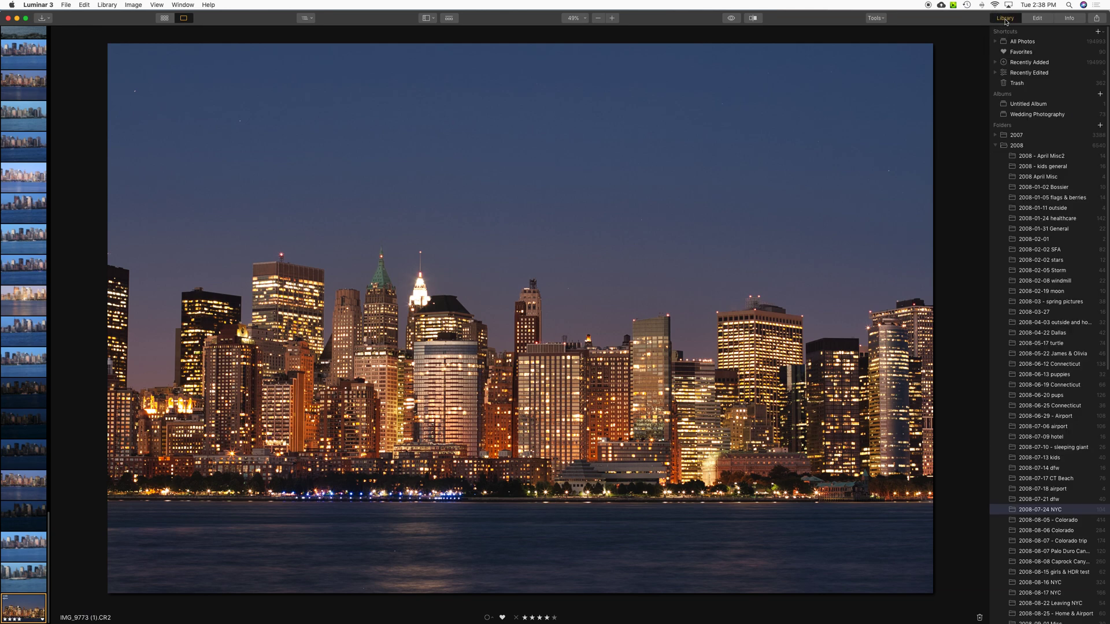
{"action": "left_click", "coordinate": [1018, 52]}
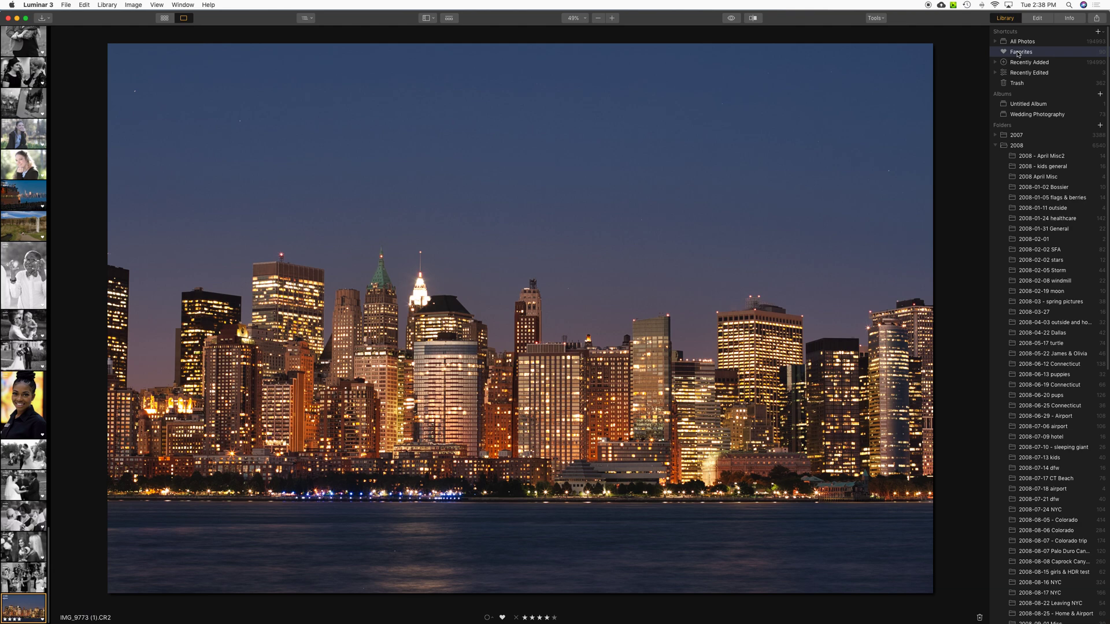
{"action": "double_click", "coordinate": [387, 295]}
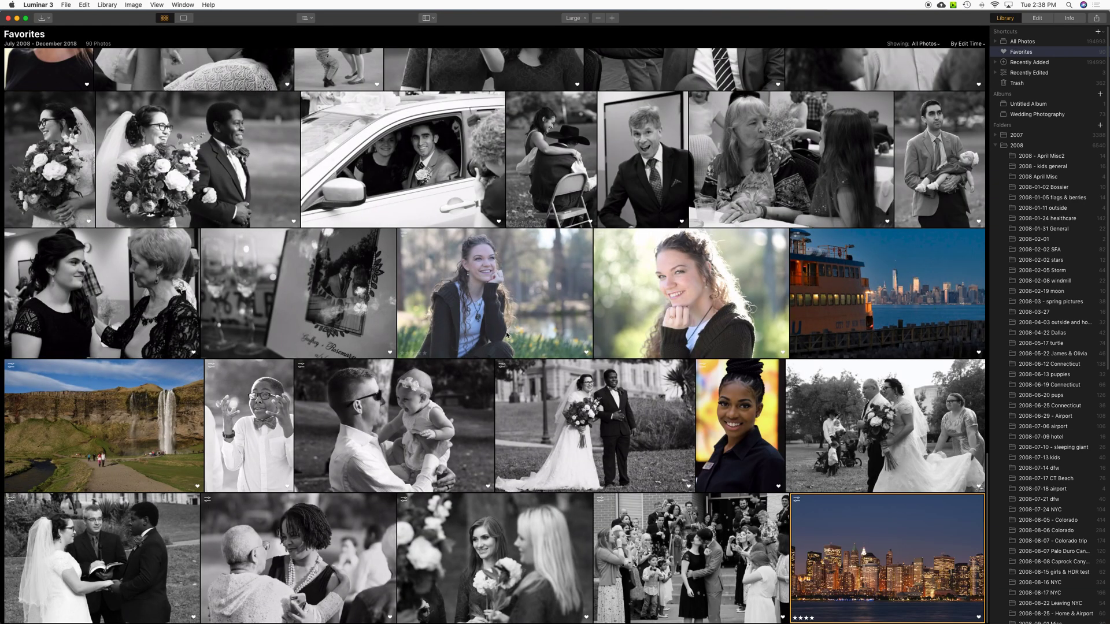
{"action": "scroll", "coordinate": [505, 266], "scroll_direction": "up", "scroll_amount": 3}
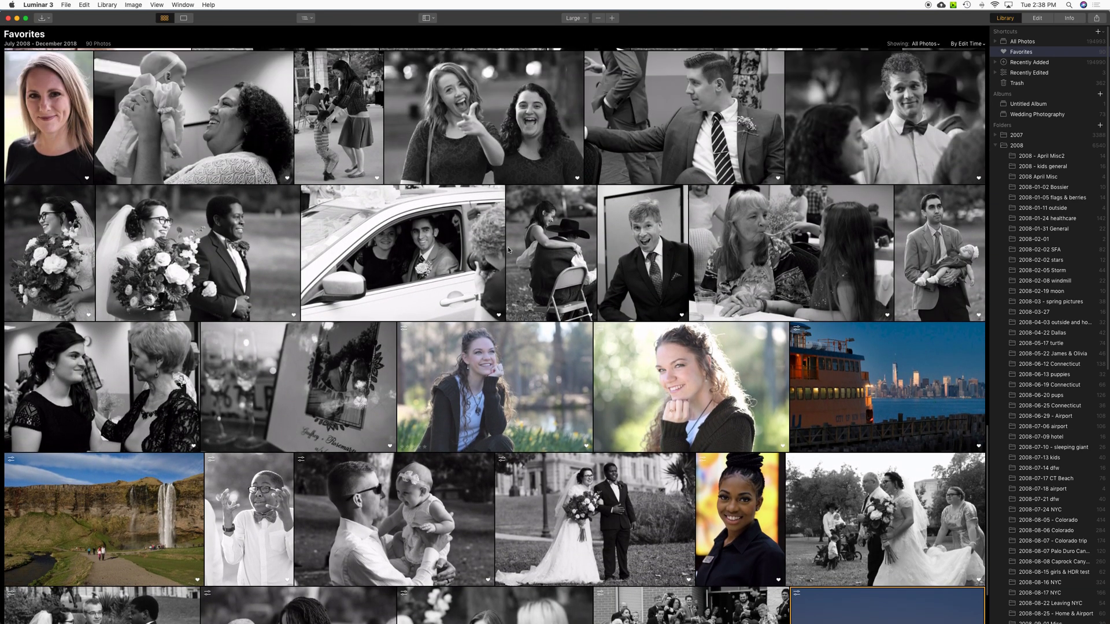
{"action": "scroll", "coordinate": [507, 246], "scroll_direction": "down", "scroll_amount": 3}
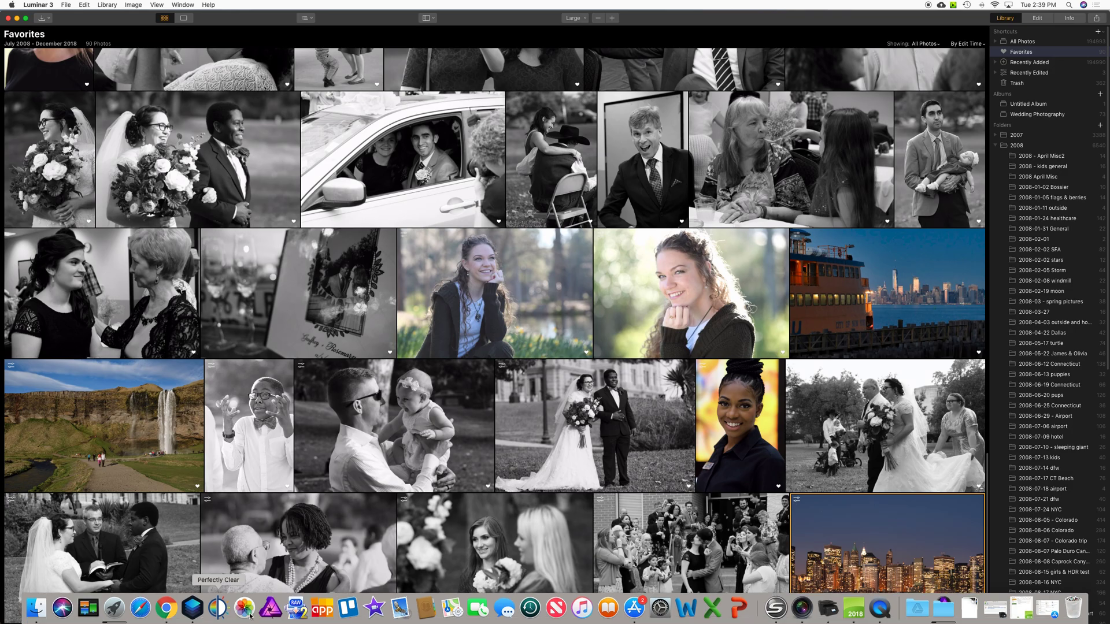
{"action": "mouse_move", "coordinate": [792, 619]}
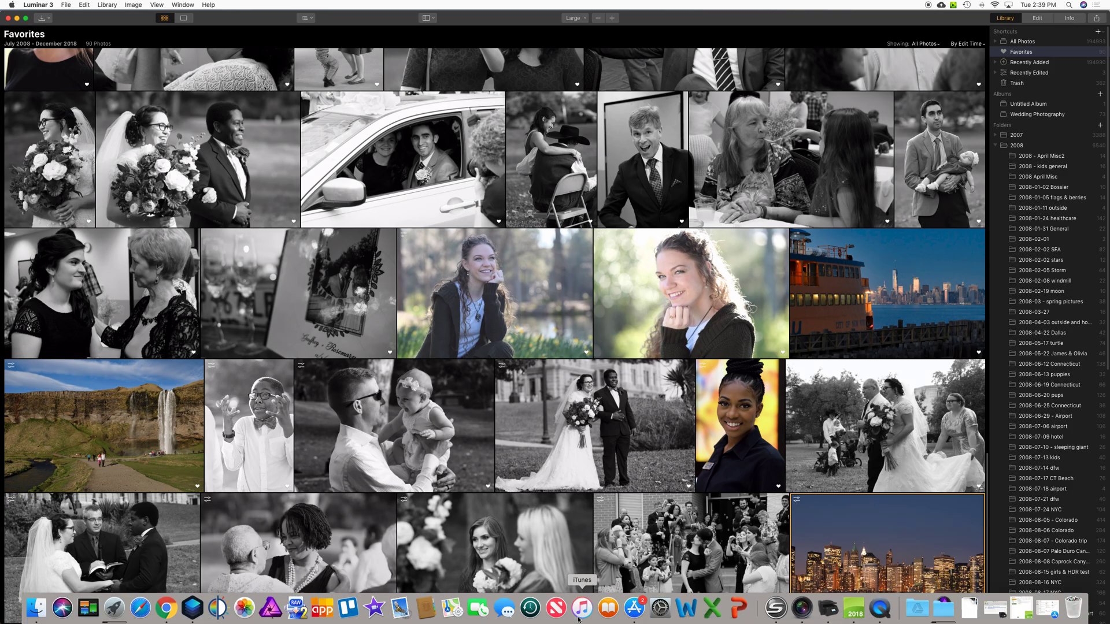
Check Aperture's originals export progress (1,317 of 9,704 files), then go back to Luminar 3.
{"action": "left_click", "coordinate": [804, 615]}
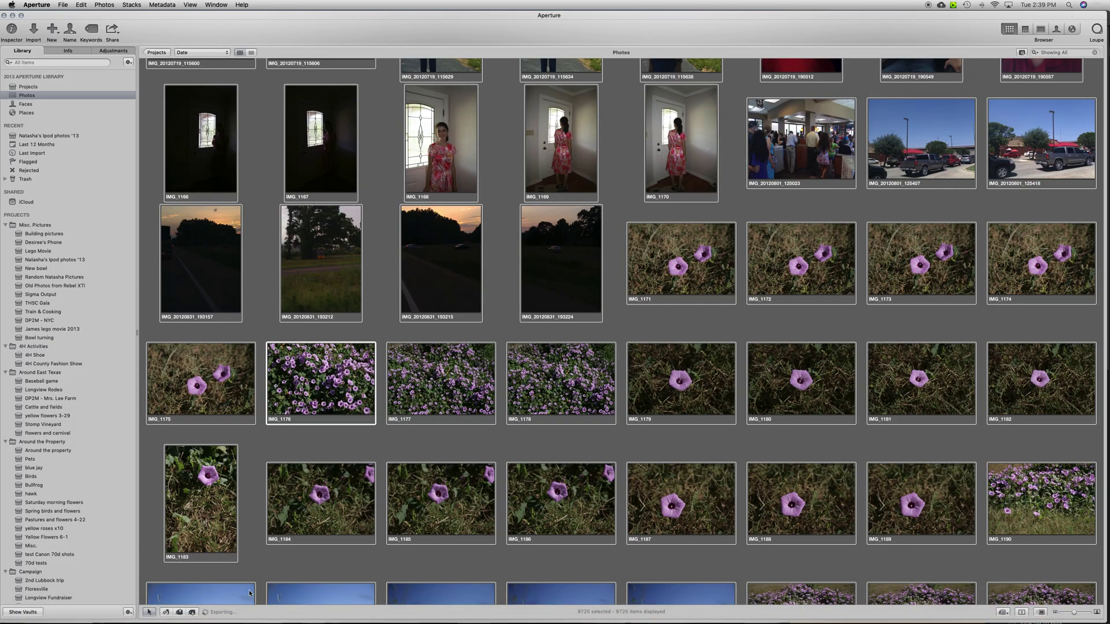
{"action": "left_click", "coordinate": [223, 613]}
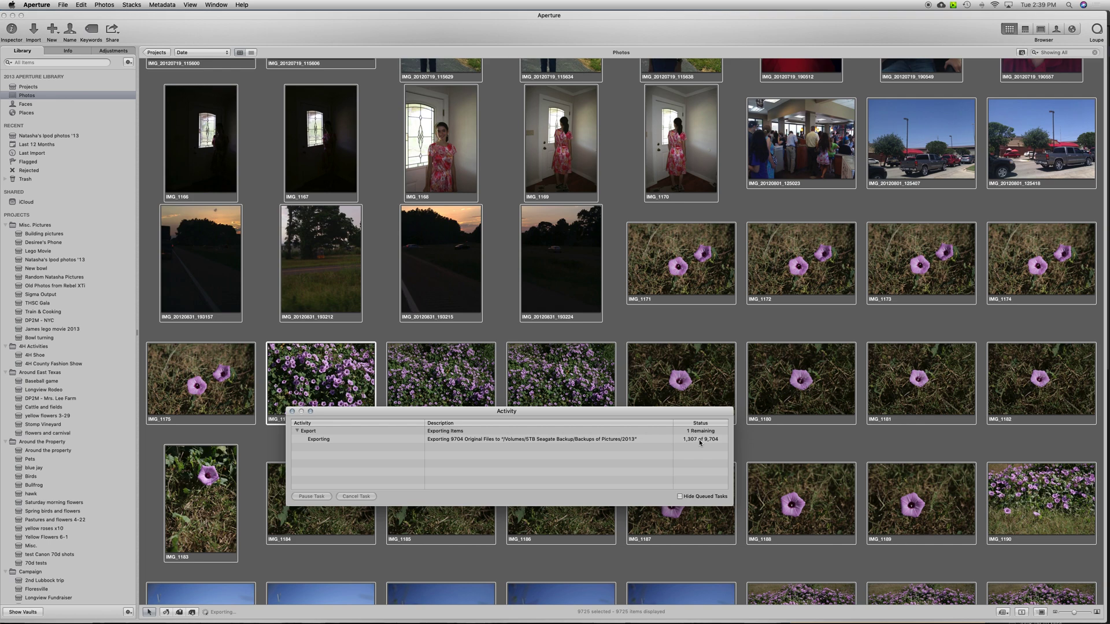
{"action": "mouse_move", "coordinate": [197, 622]}
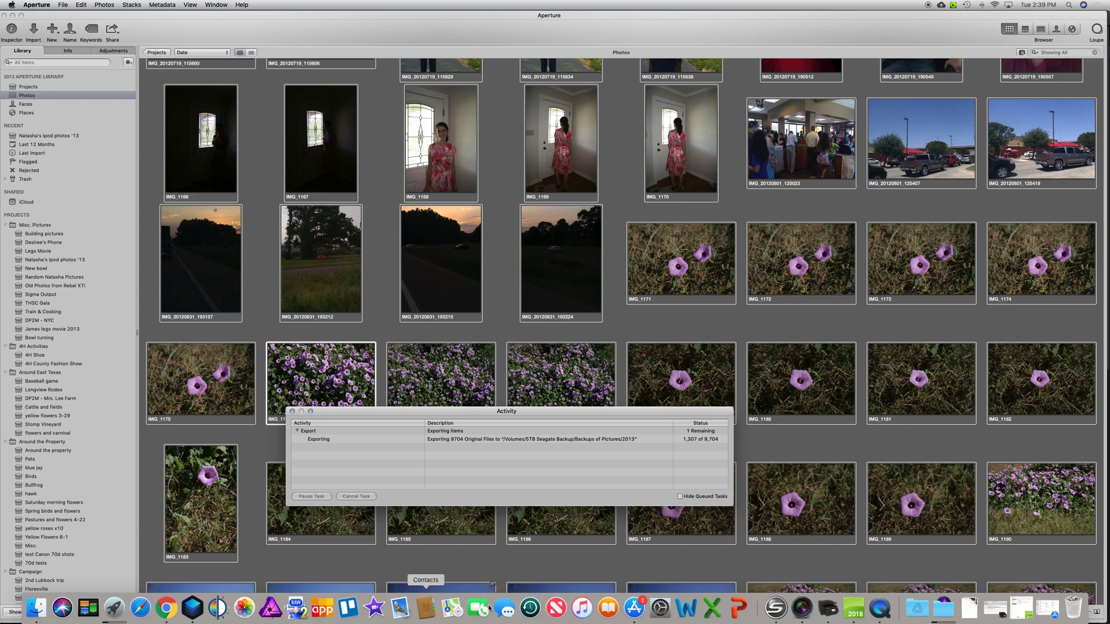
{"action": "left_click", "coordinate": [192, 608]}
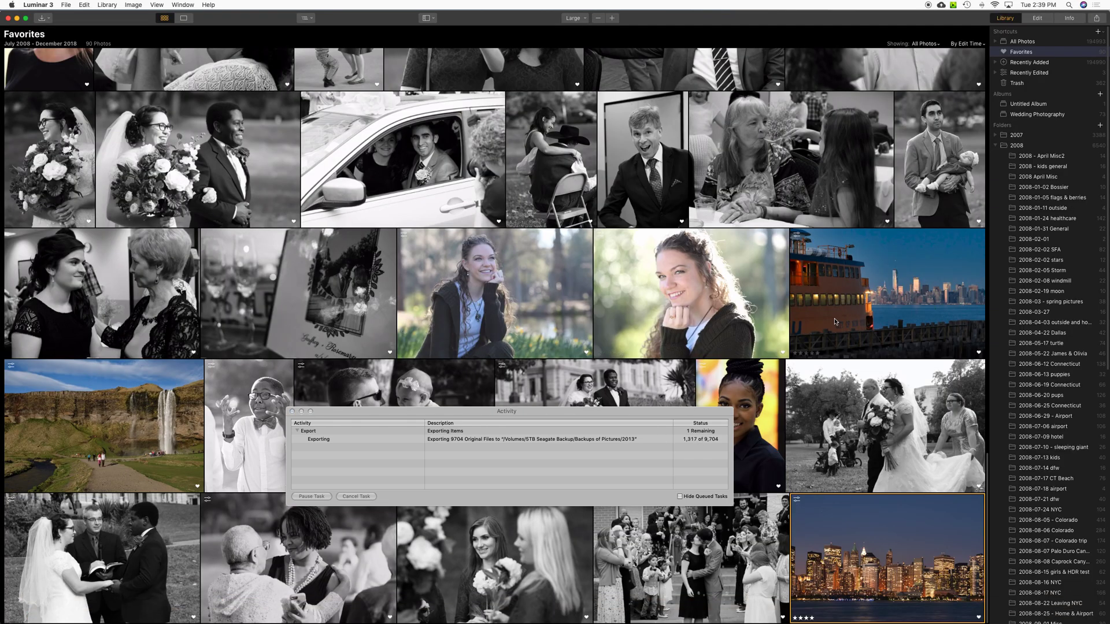
Collapse the 2008 folder so all year folders show, cancelling the Add Folder dialog.
{"action": "left_click", "coordinate": [996, 145]}
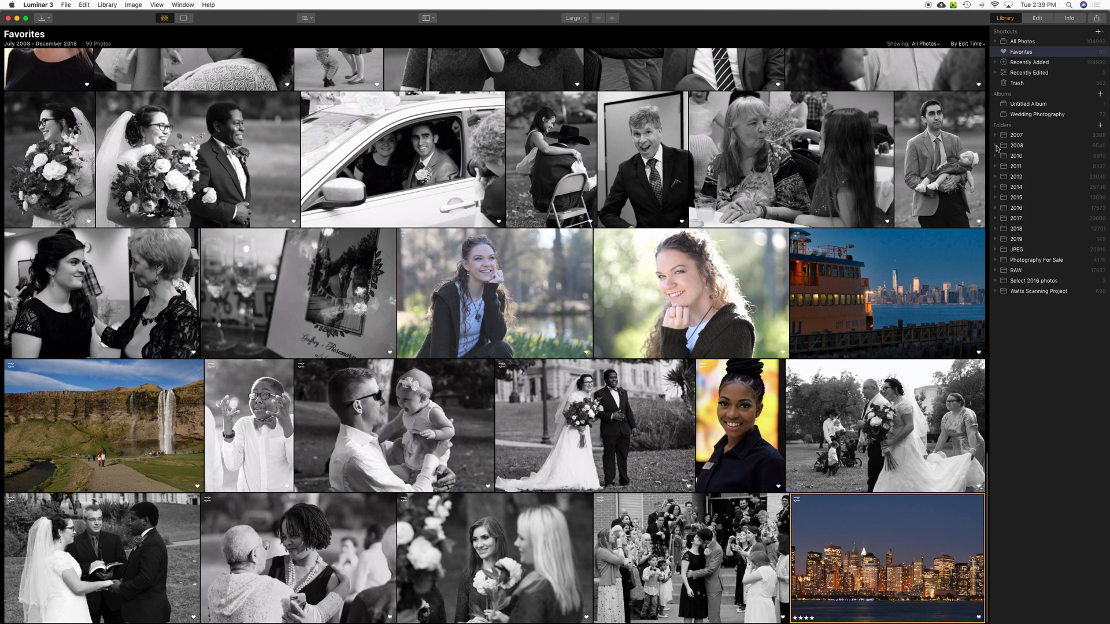
{"action": "left_click", "coordinate": [1101, 126]}
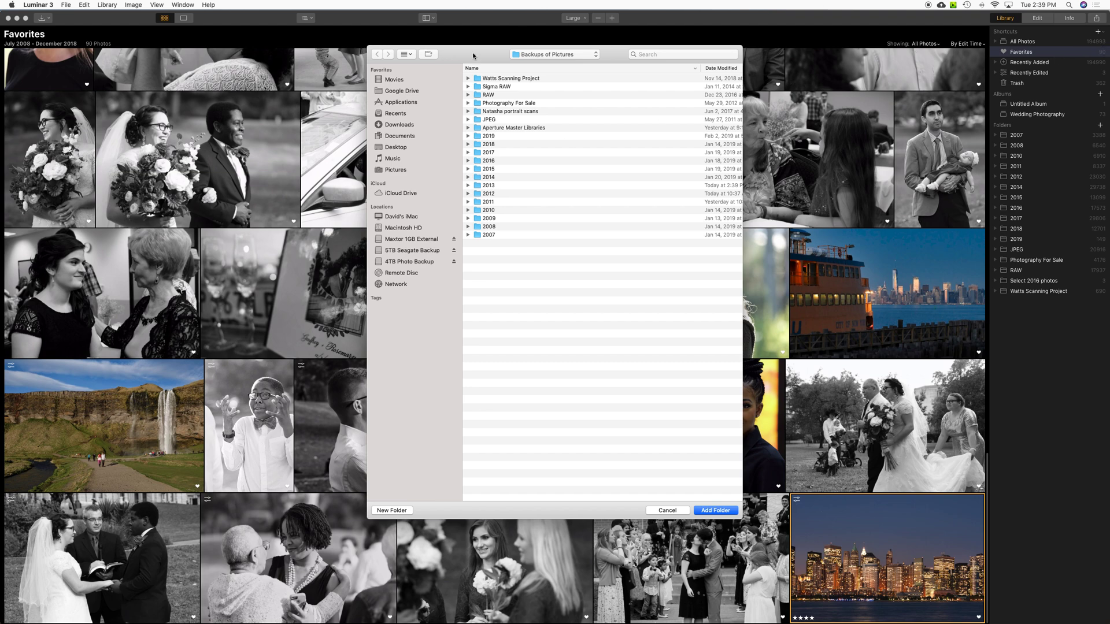
{"action": "left_click", "coordinate": [664, 511]}
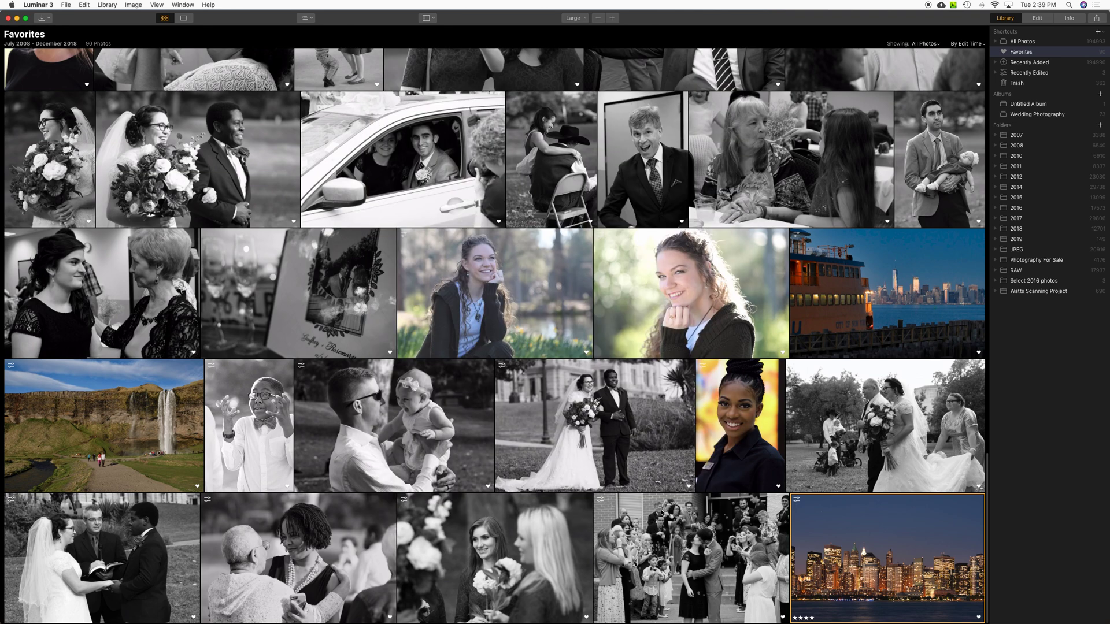